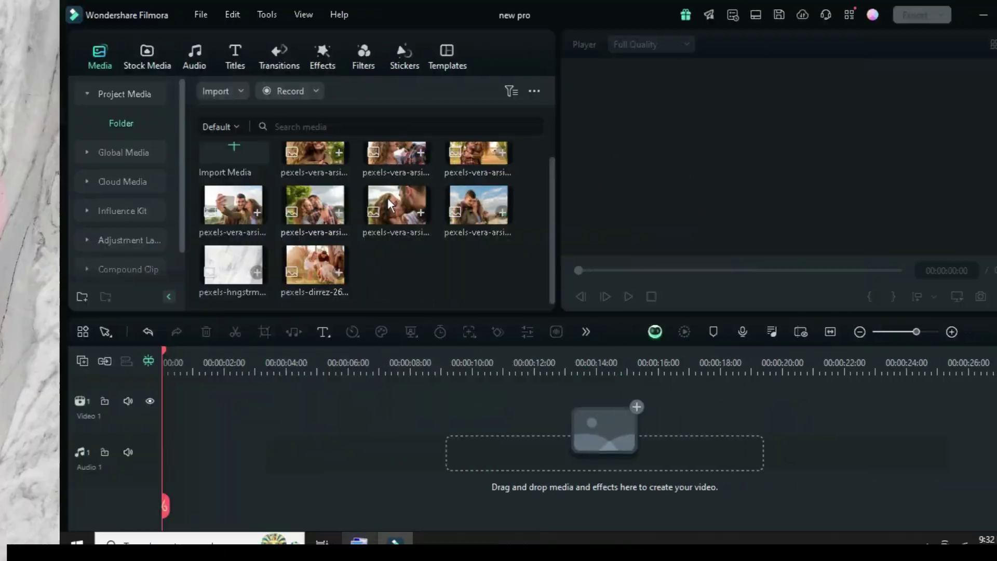
Step: Put the marble image on Video 1, crop it to fit, and extend it to about 18 seconds
left_click_drag(178, 270, 127, 429)
right_click(152, 433)
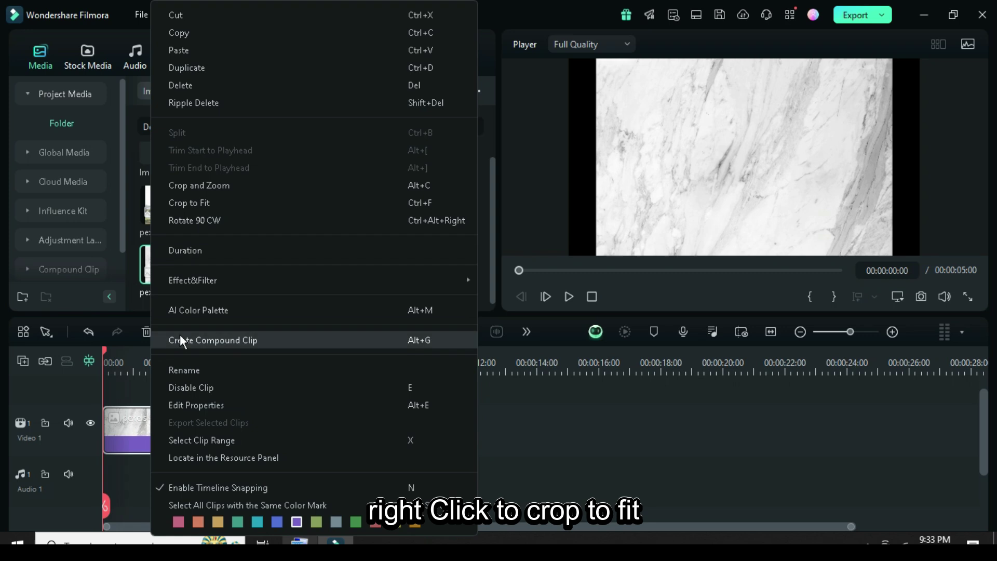
left_click(183, 202)
left_click_drag(254, 427, 656, 428)
scroll(216, 445, "up", 1)
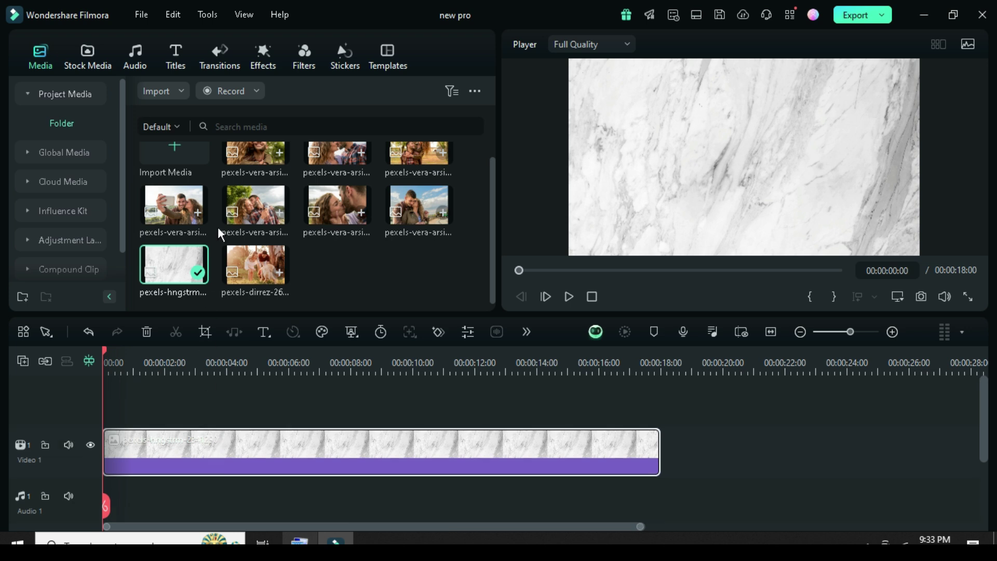
scroll(258, 225, "up", 2)
Step: Add the kissing couple photo on Video 2, crop it to fit, and trim it to about 4 seconds
left_click_drag(336, 202, 127, 427)
right_click(170, 449)
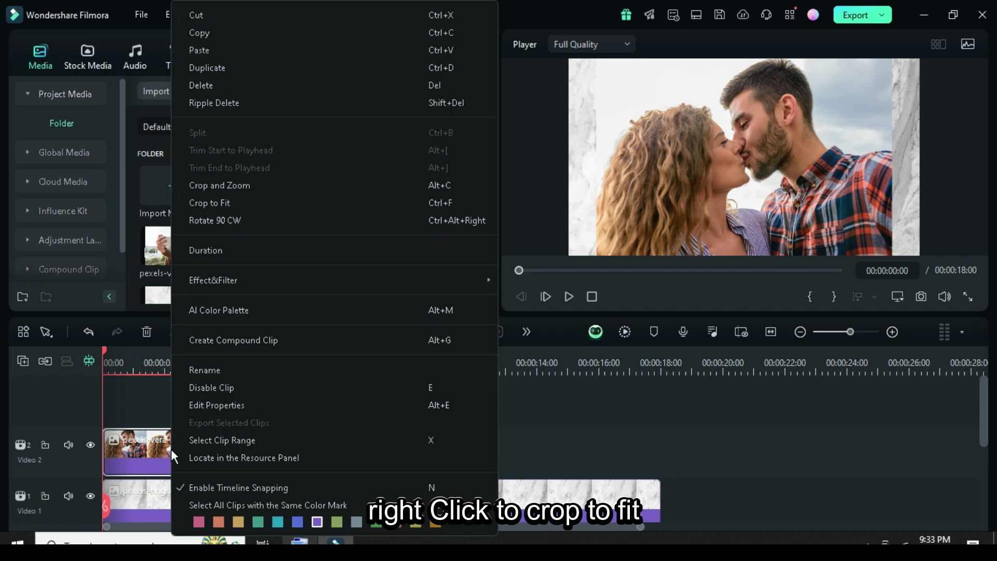
left_click(218, 198)
scroll(233, 436, "down", 1)
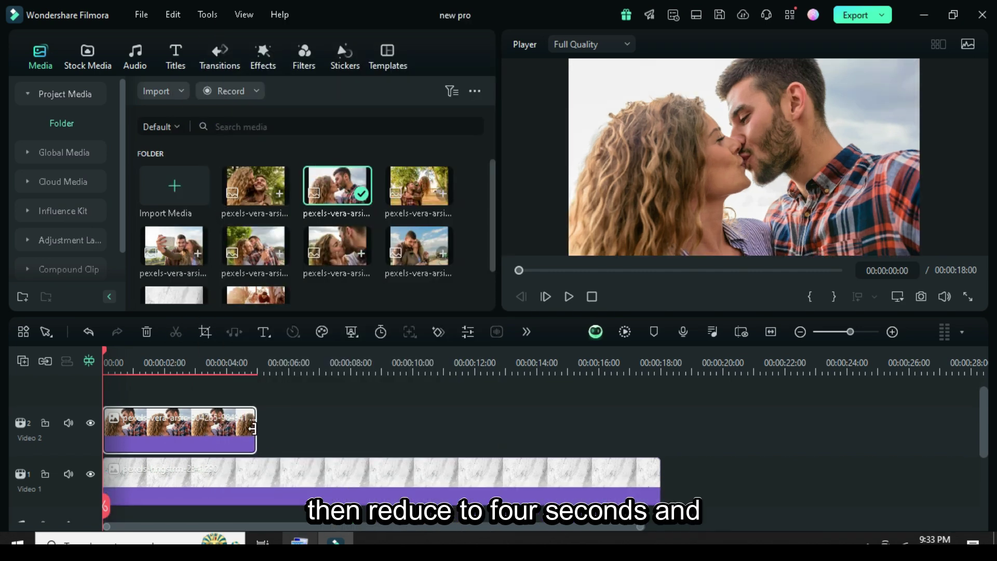
left_click_drag(252, 428, 220, 428)
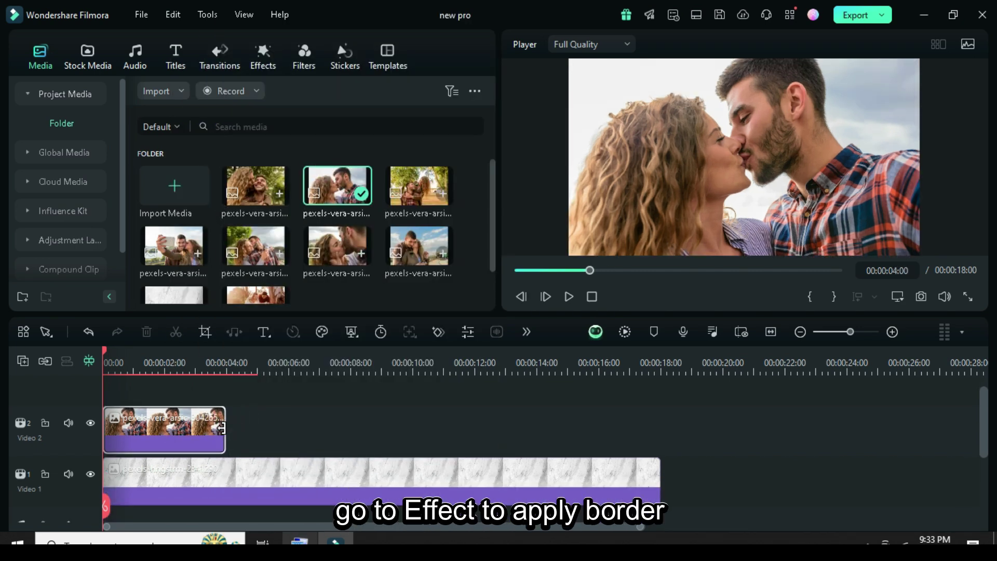
Step: Apply the Border effect to the couple photo with size 6 and blur 1
left_click(268, 65)
left_click_drag(165, 378, 161, 452)
double_click(164, 433)
left_click(143, 45)
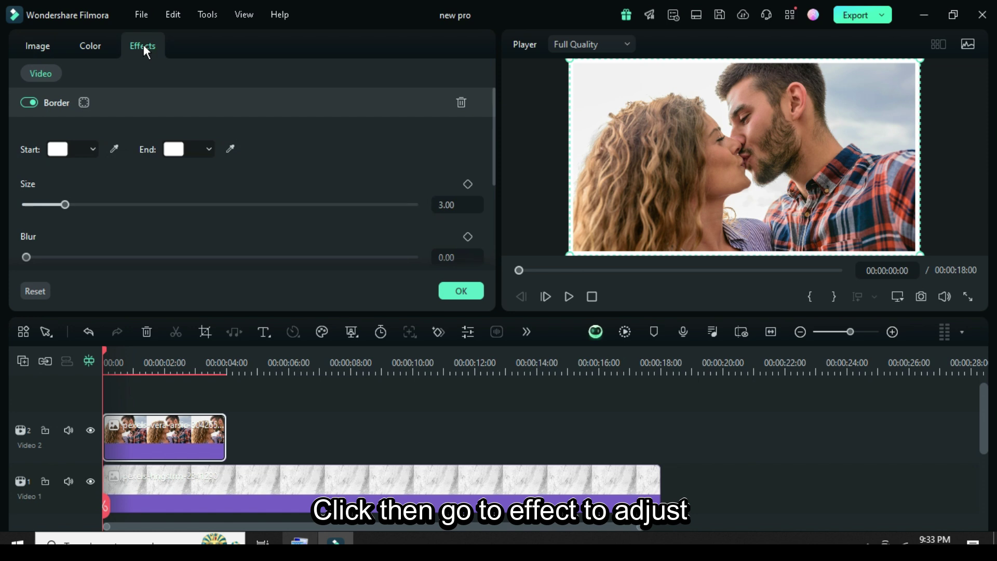
key("Tab")
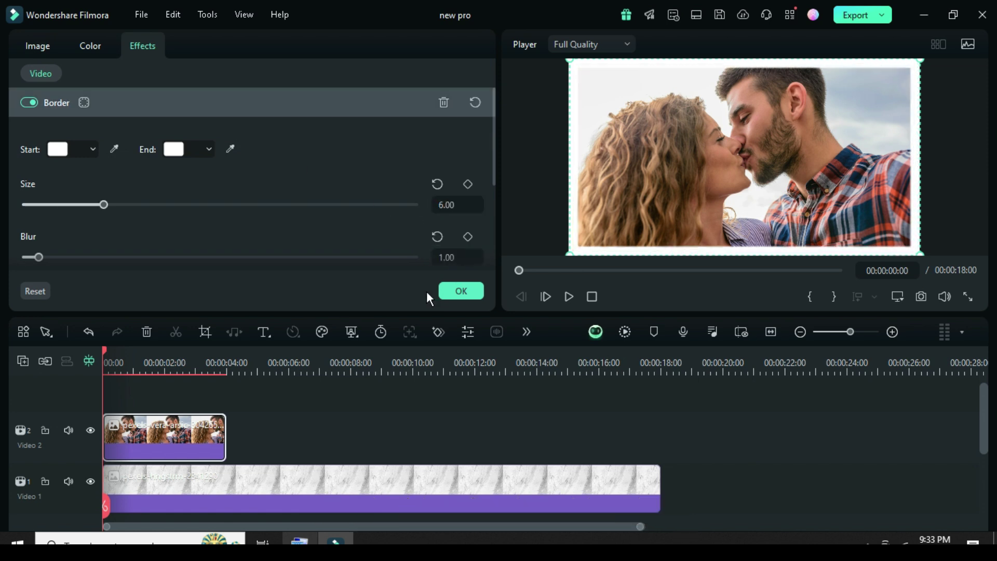
Step: Give the couple photo a 16:9 Pan & Zoom that starts close on the faces and widens to the full picture
left_click(456, 291)
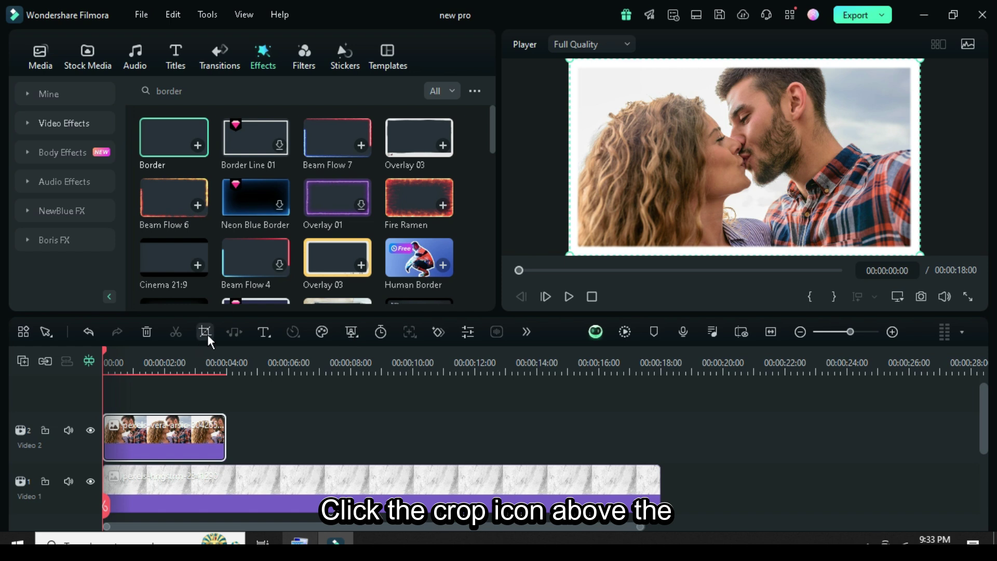
left_click(205, 332)
left_click(161, 465)
left_click(145, 273)
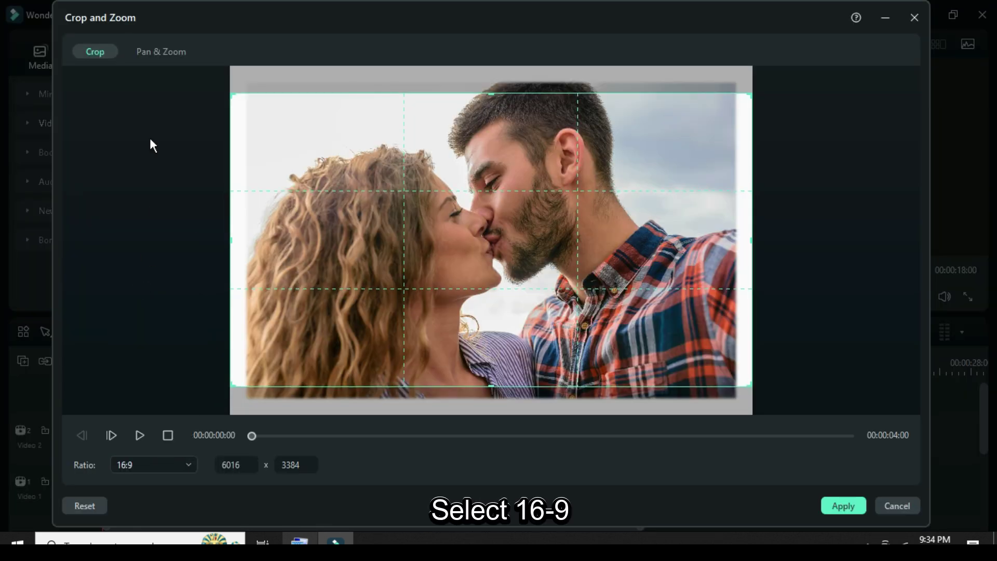
left_click(161, 52)
mouse_move(363, 304)
left_mouse_down()
mouse_move(389, 296)
mouse_move(380, 304)
left_mouse_up()
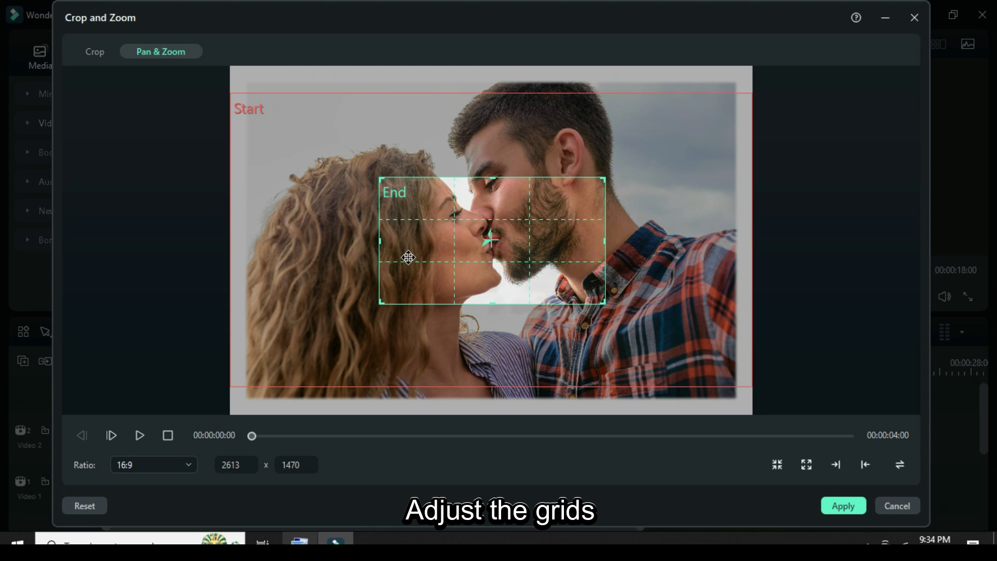
left_click(900, 465)
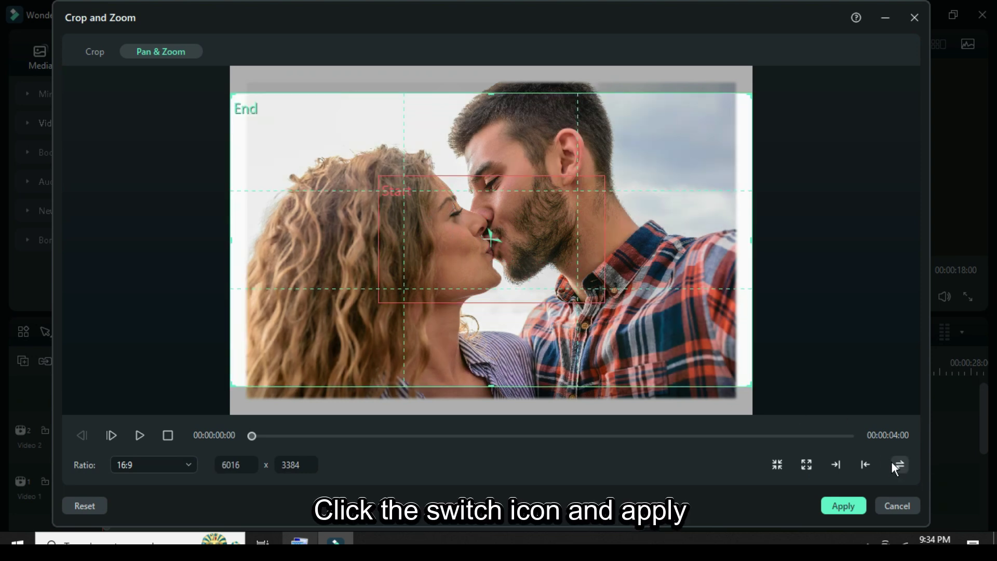
left_click(403, 212)
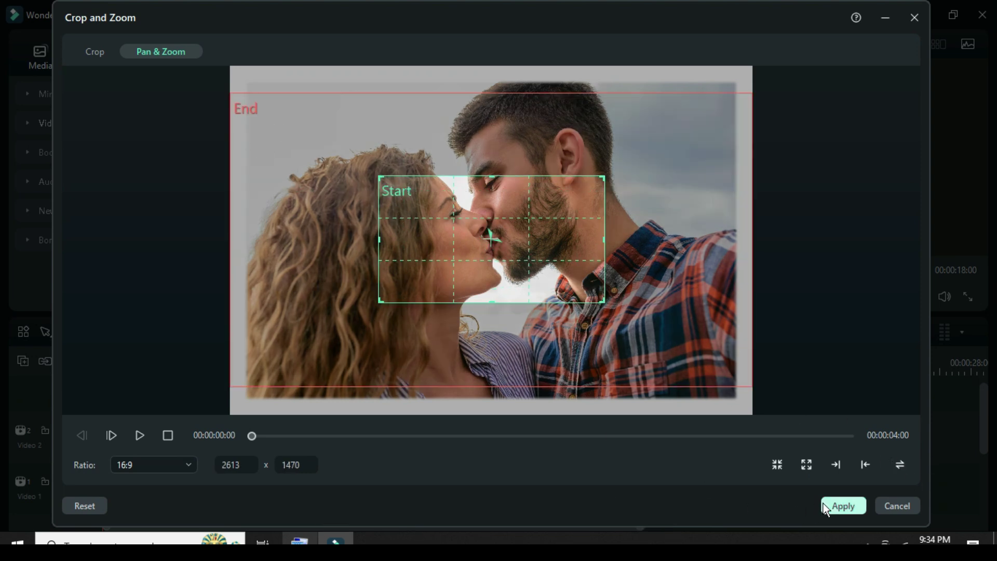
left_click(827, 505)
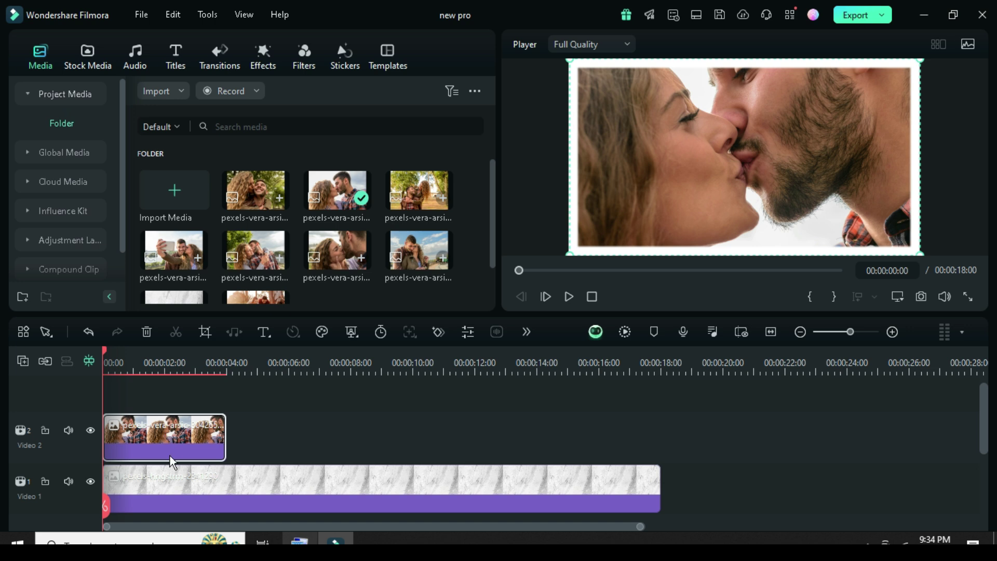
Step: Add a starting Transform keyframe on the couple photo with Position Y -1318 and Rotate 15°
double_click(162, 435)
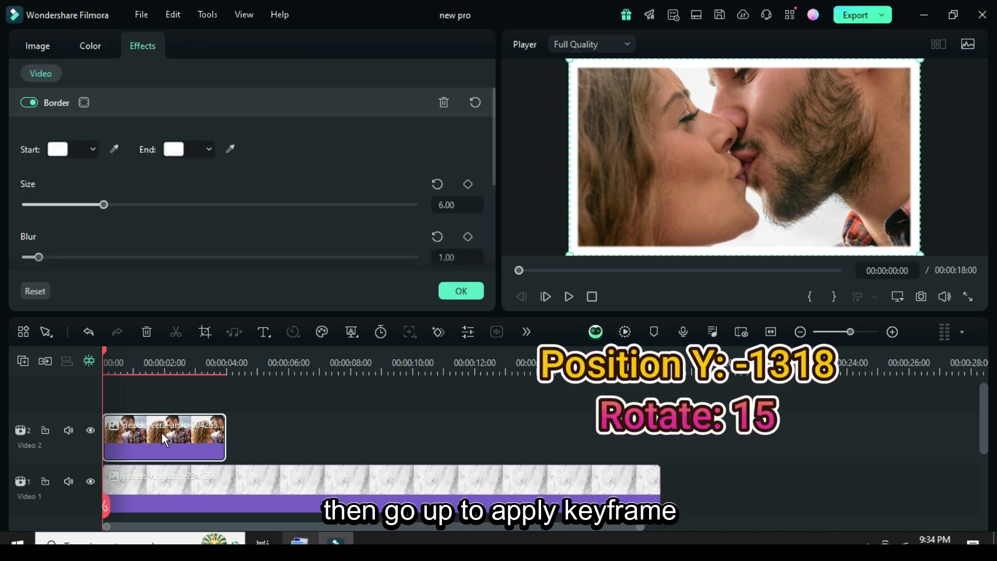
left_click(35, 45)
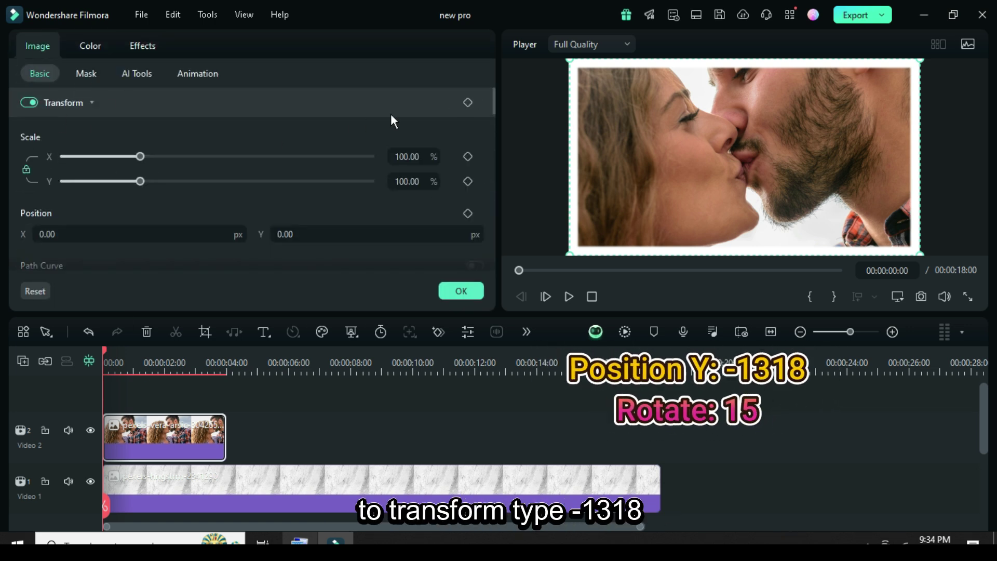
left_click(467, 102)
left_click(286, 234)
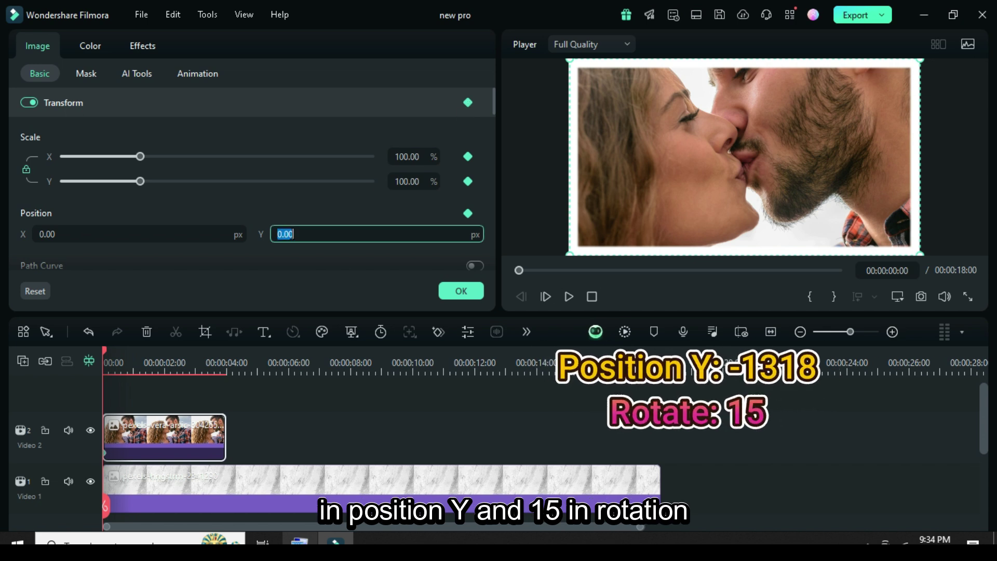
type("-1318")
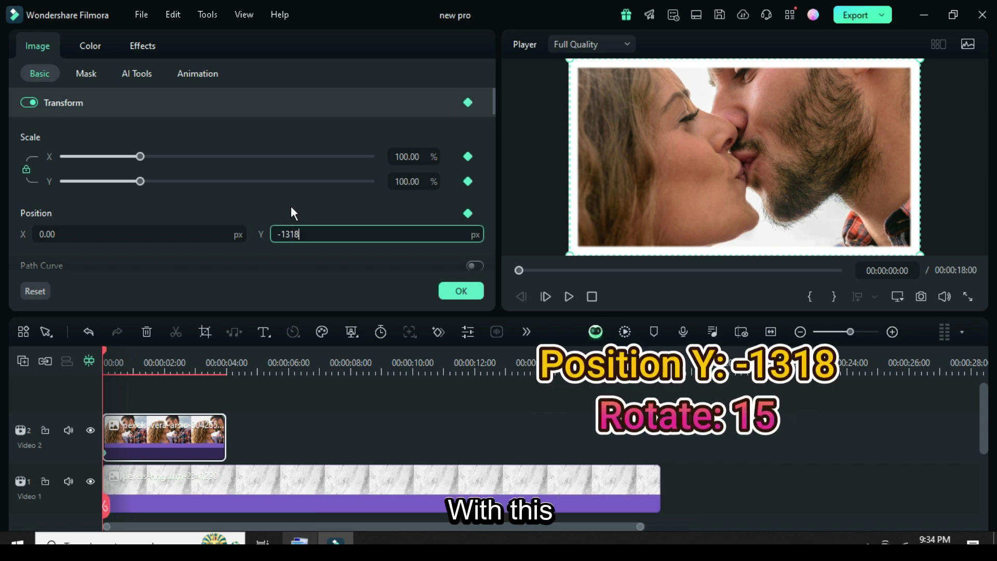
key("Return")
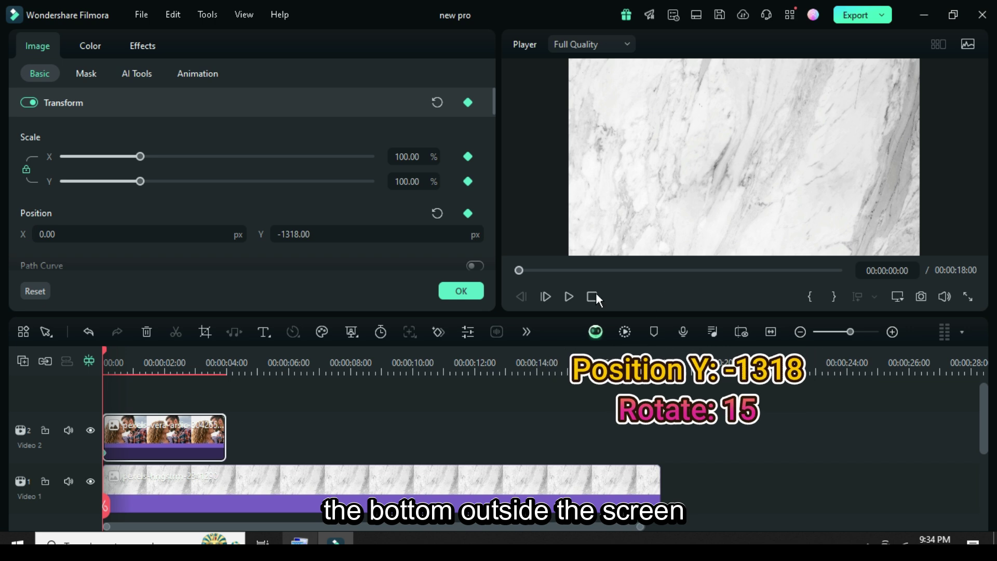
scroll(198, 213, "down", 3)
left_click(78, 182)
type("15")
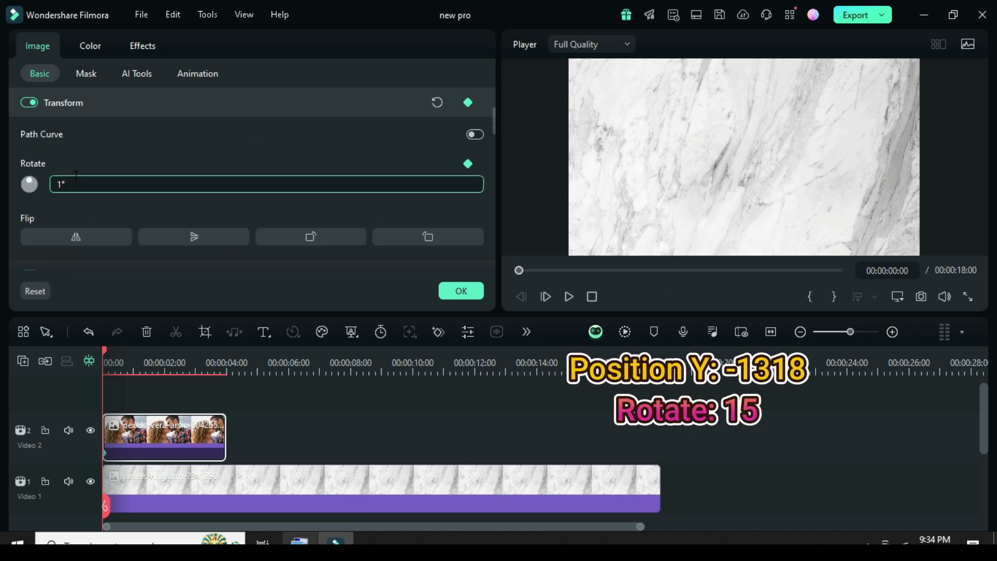
key("Return")
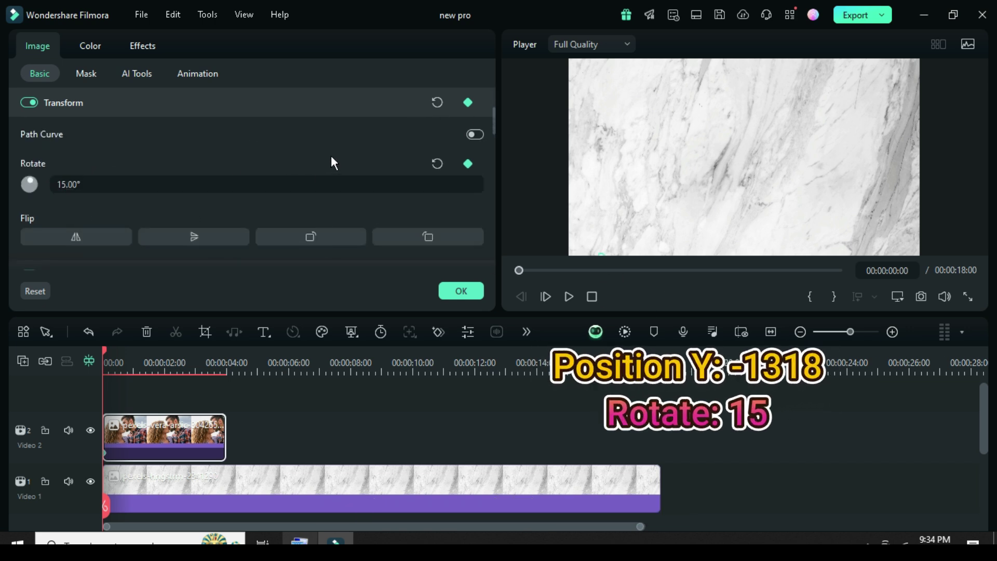
scroll(331, 155, "up", 3)
Step: At 2 s, keyframe the couple photo back to Position Y 0 and 0° rotation
left_click_drag(106, 354, 164, 356)
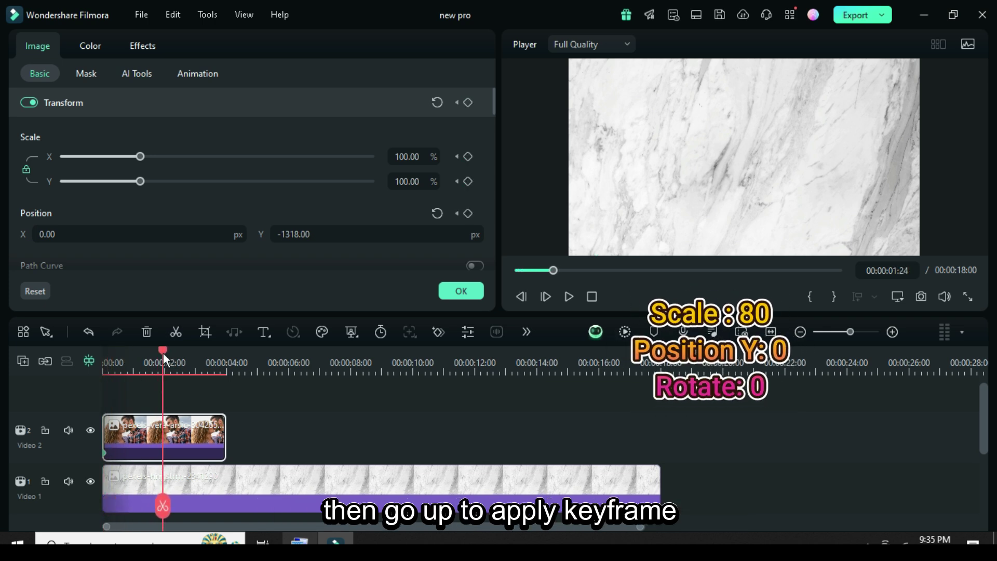
left_click(164, 352)
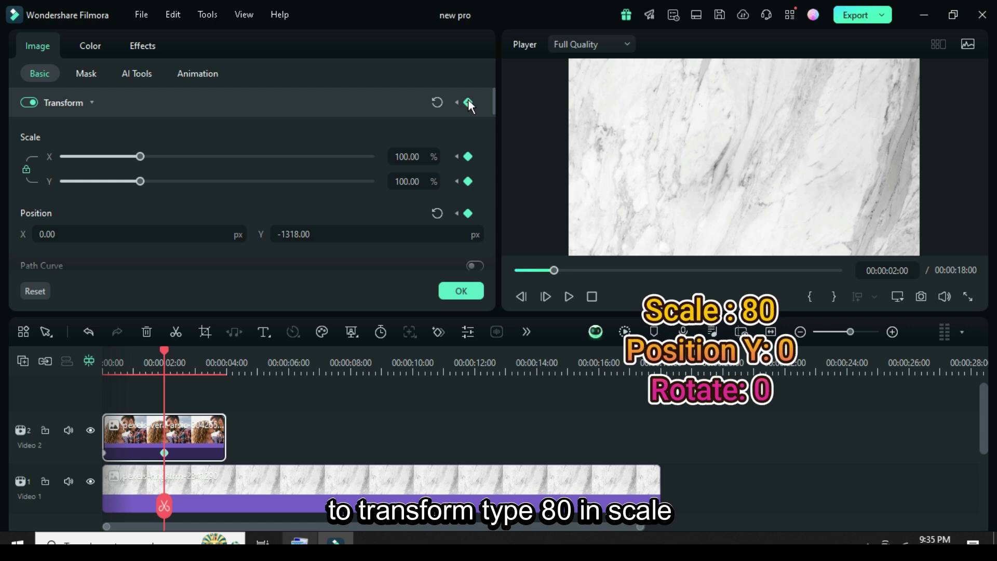
left_click(407, 157)
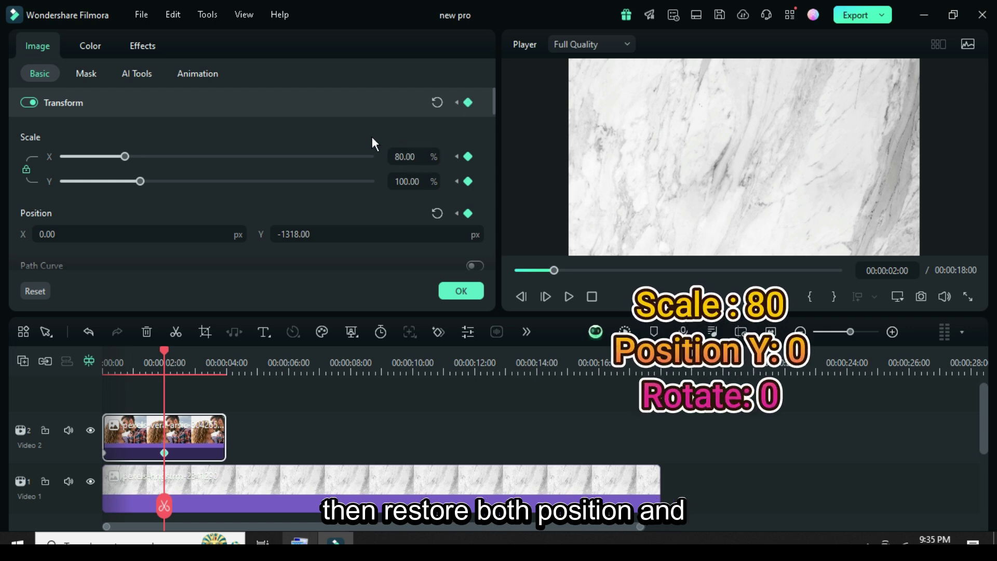
left_click(435, 214)
scroll(434, 215, "down", 2)
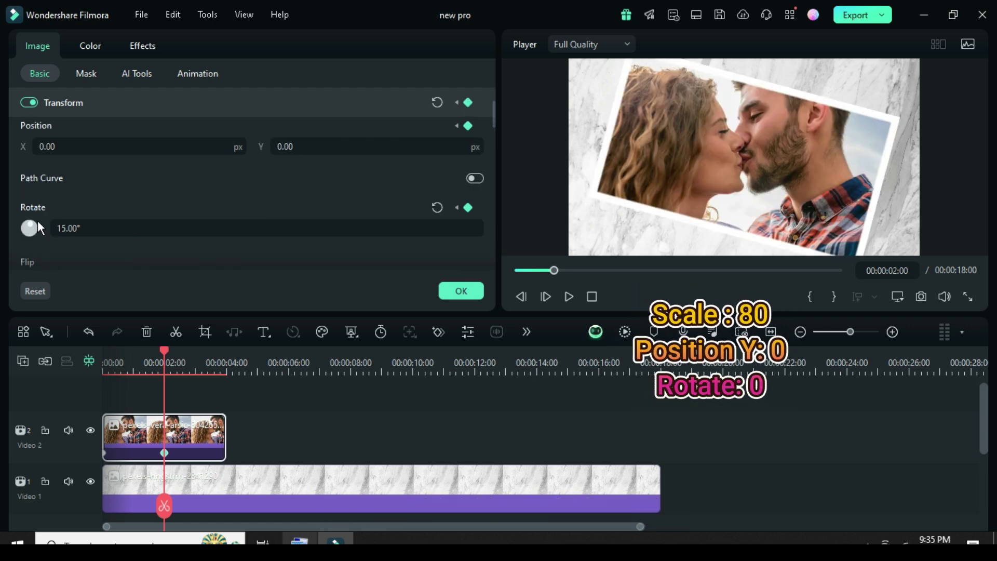
left_click(437, 207)
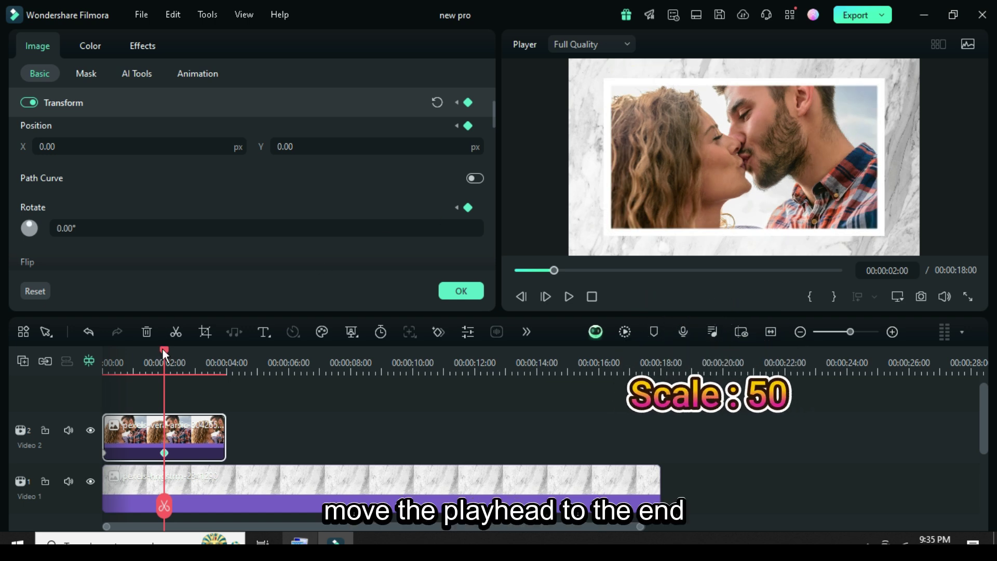
Step: Near the clip's end, add a keyframe scaling the photo to 50%, then close the settings
left_click_drag(162, 349, 220, 349)
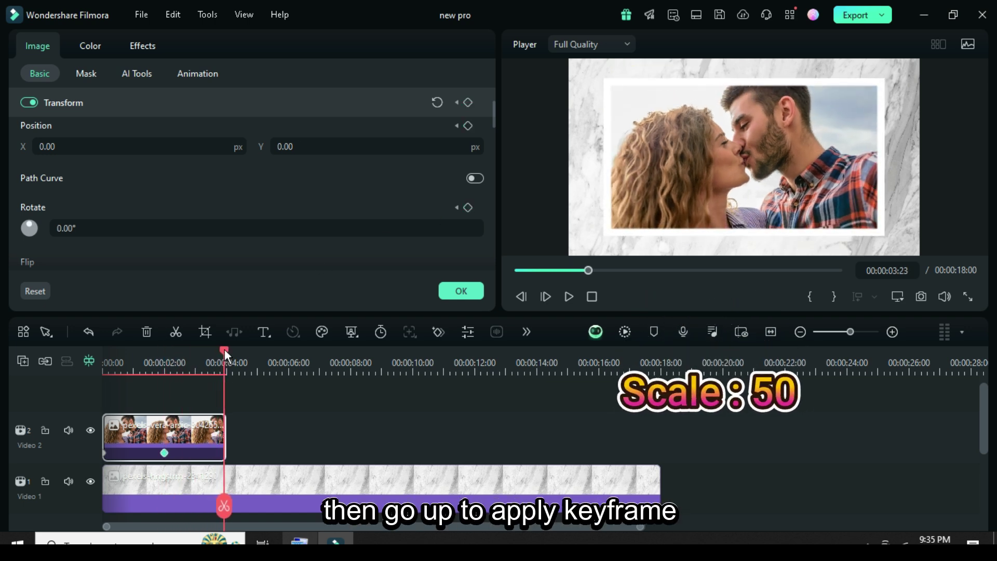
scroll(405, 156, "up", 2)
left_click(467, 102)
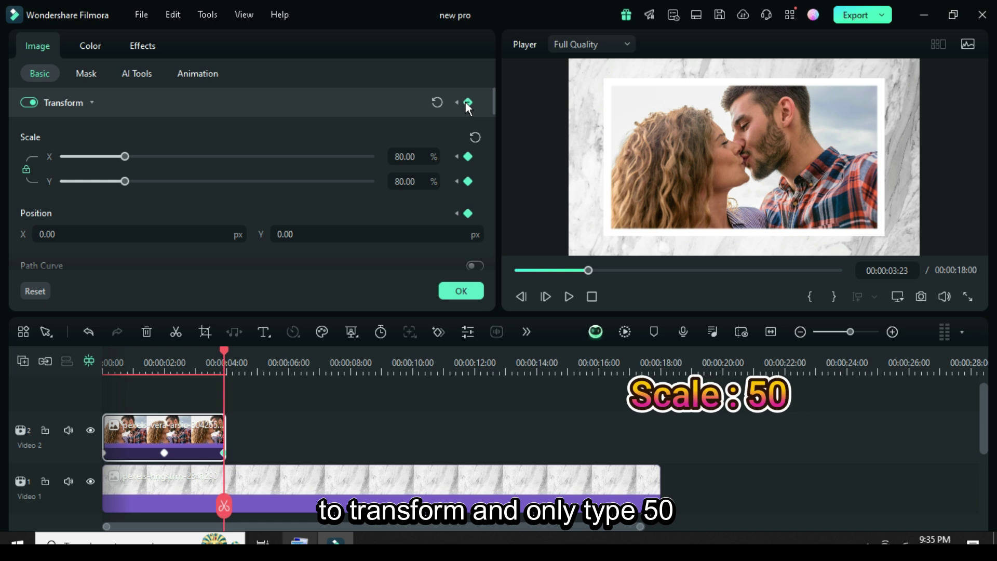
left_click(410, 156)
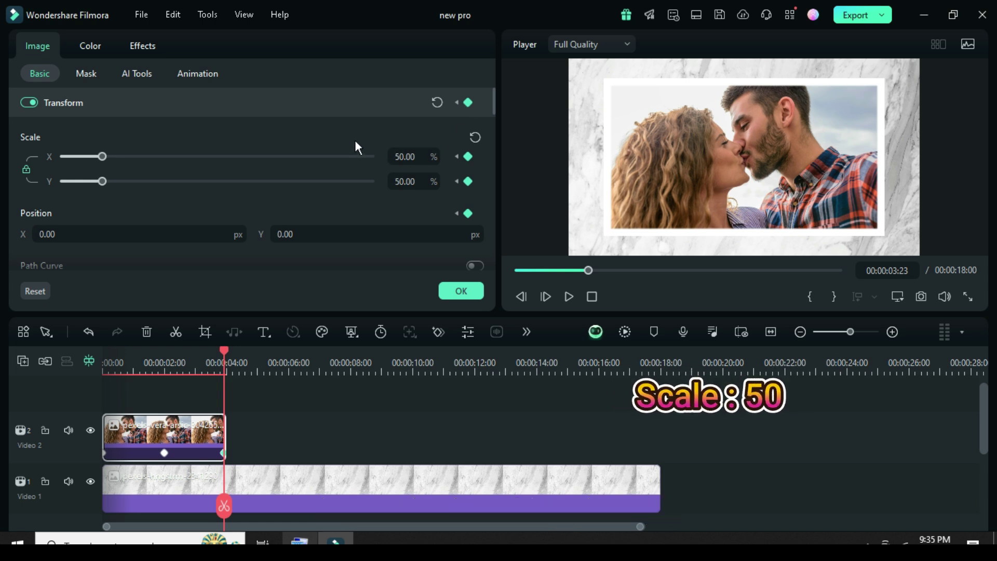
scroll(366, 202, "down", 2)
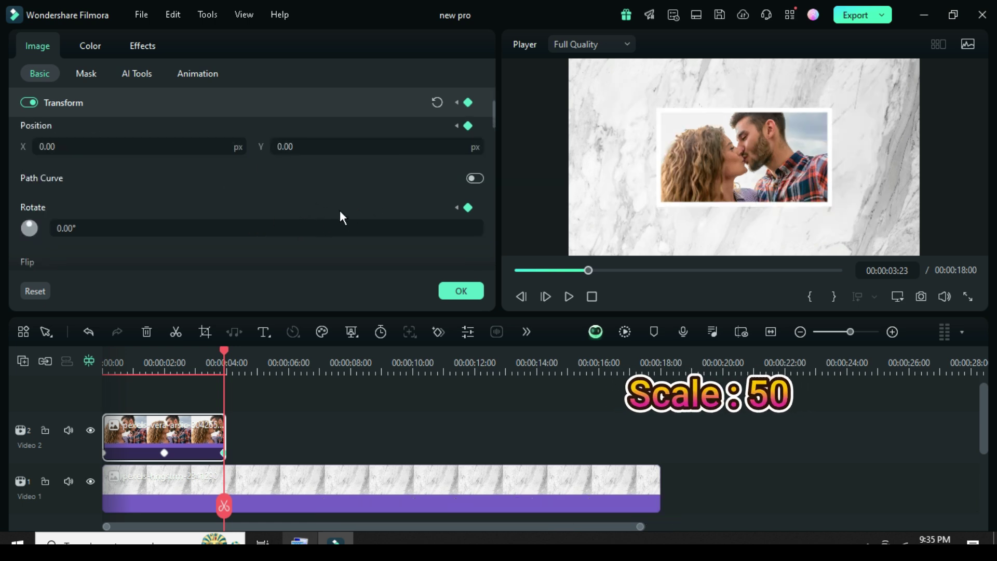
left_click(446, 290)
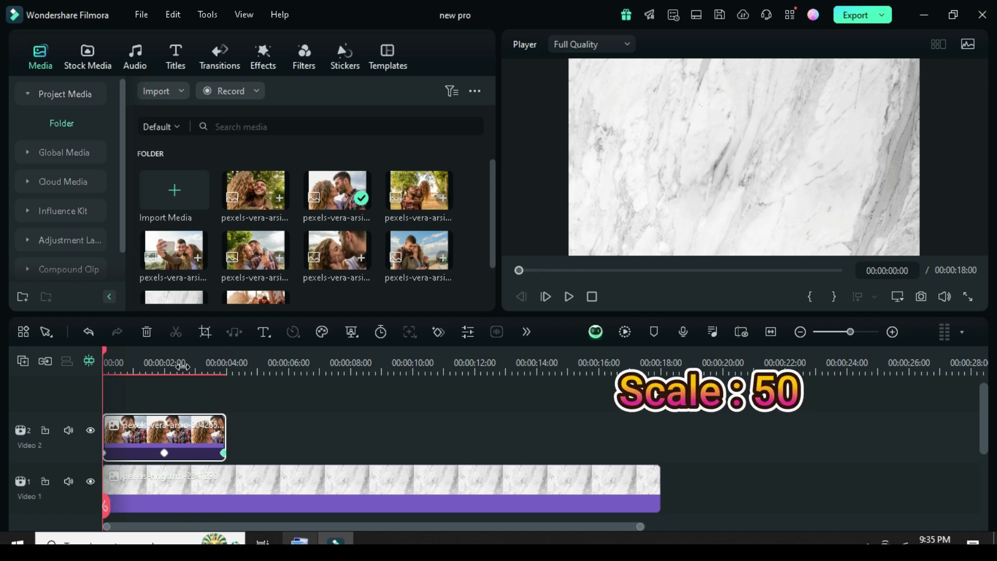
Step: Select all of the photo clip's Scale X keyframes and set them to Continuous Curve
scroll(238, 362, "up", 2)
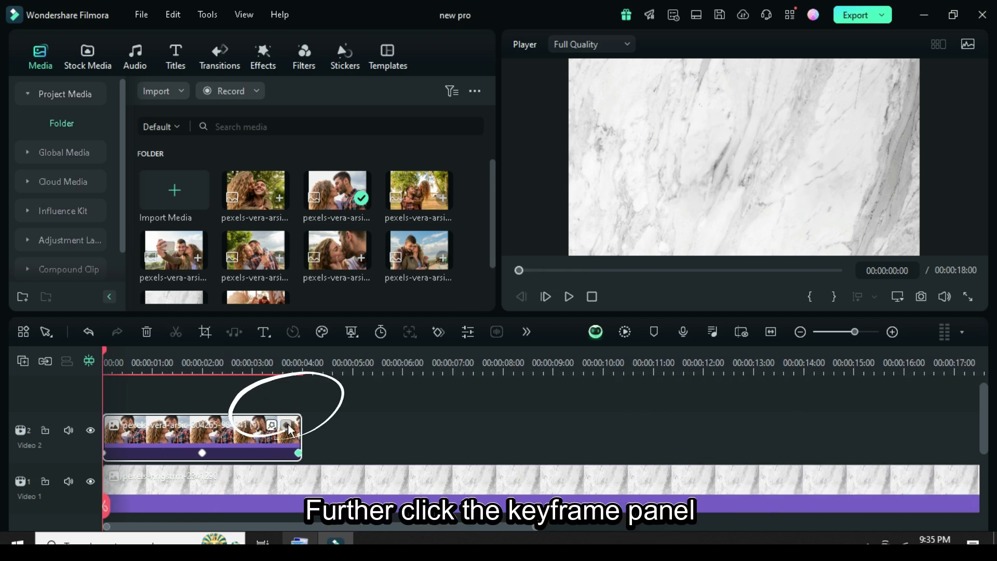
left_click(287, 426)
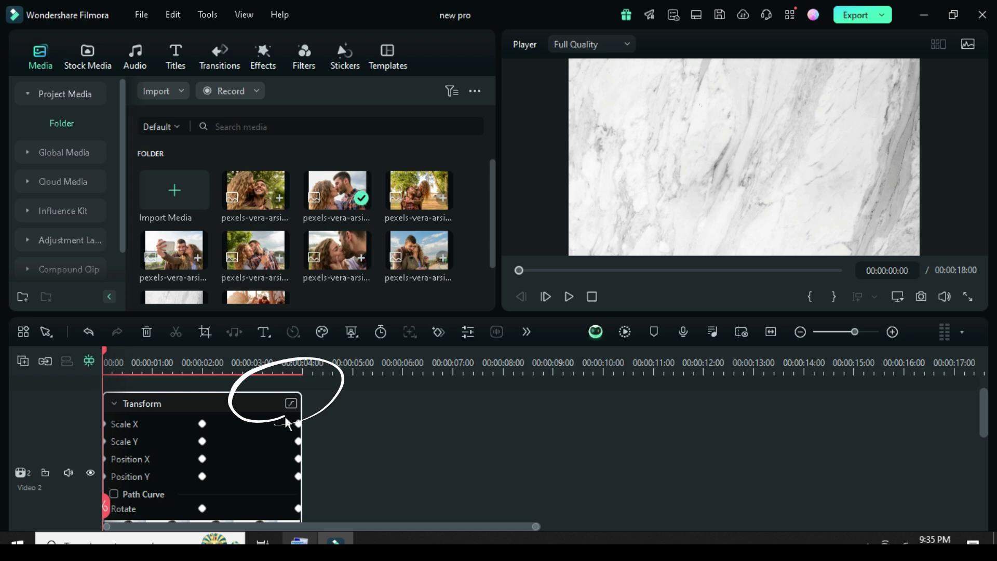
scroll(258, 426, "down", 5)
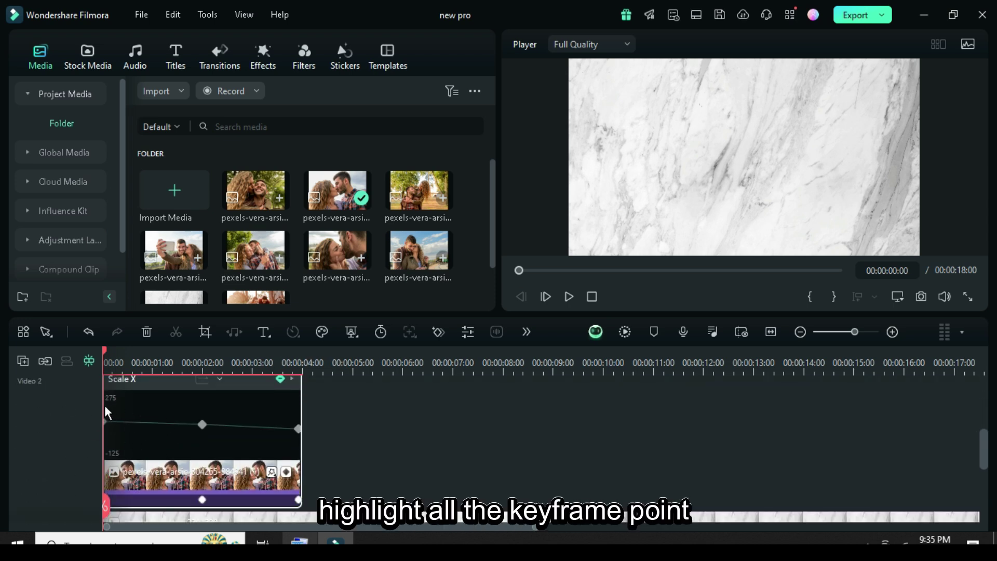
left_click_drag(117, 438, 296, 464)
right_click(202, 425)
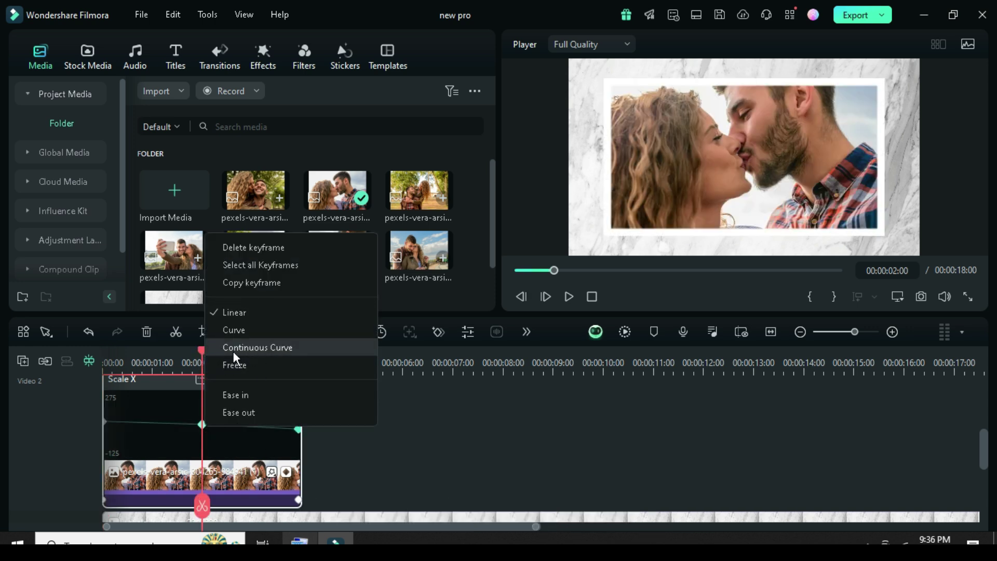
left_click(238, 351)
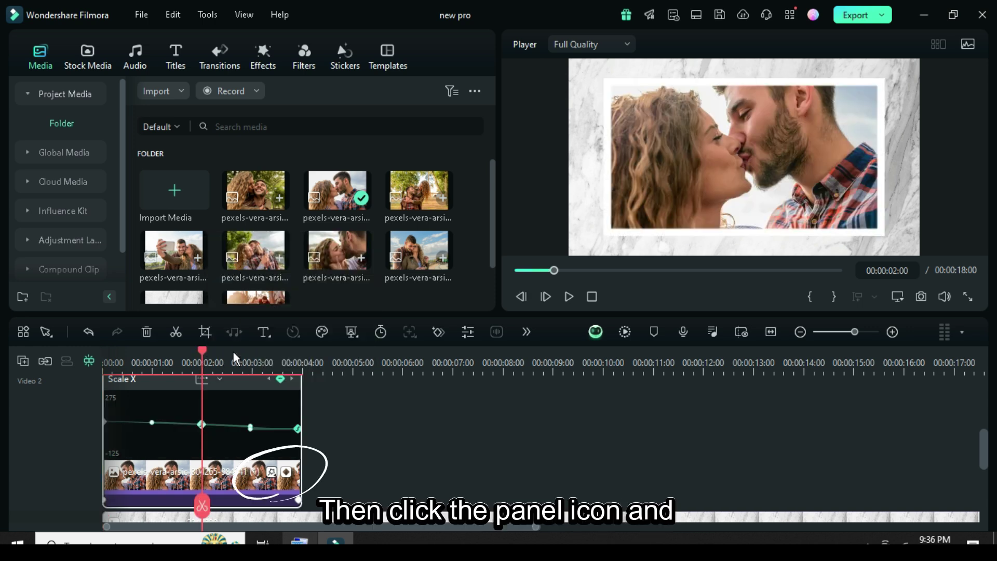
left_click(287, 472)
scroll(283, 472, "up", 2)
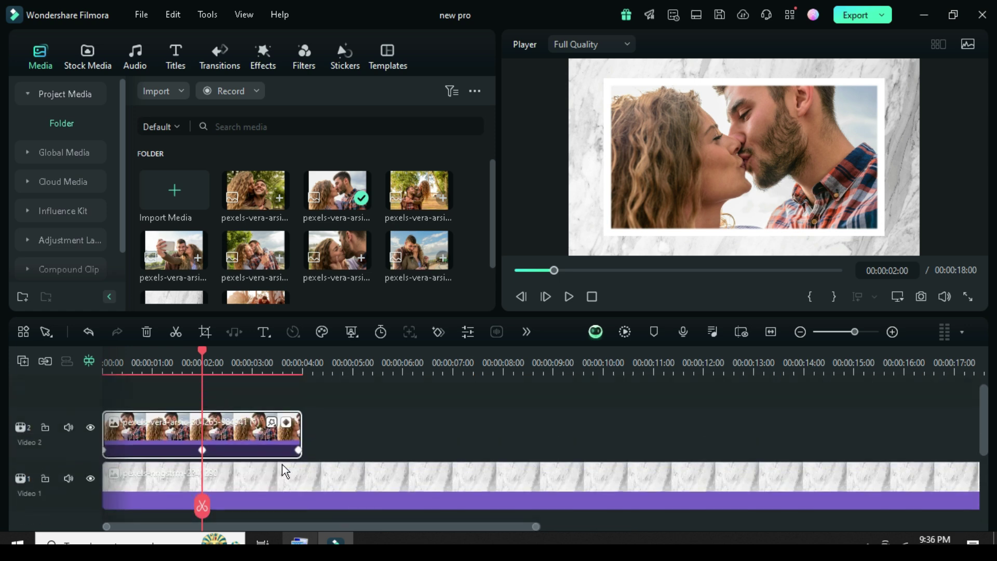
Step: Play the video from 00:00 to preview the couple photo animating in, then stop playback
scroll(265, 430, "up", 1)
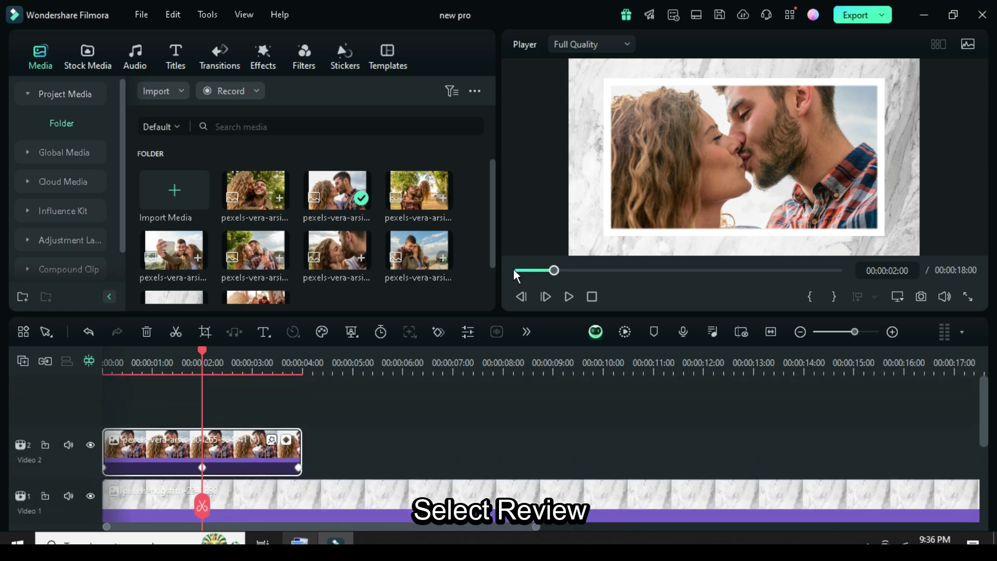
left_click_drag(555, 270, 518, 270)
left_click(624, 332)
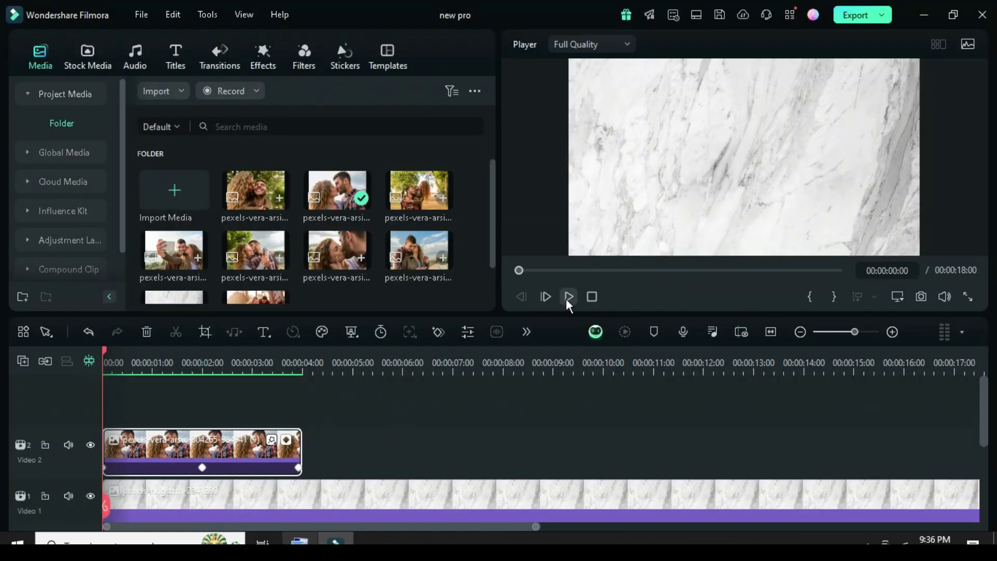
left_click(568, 296)
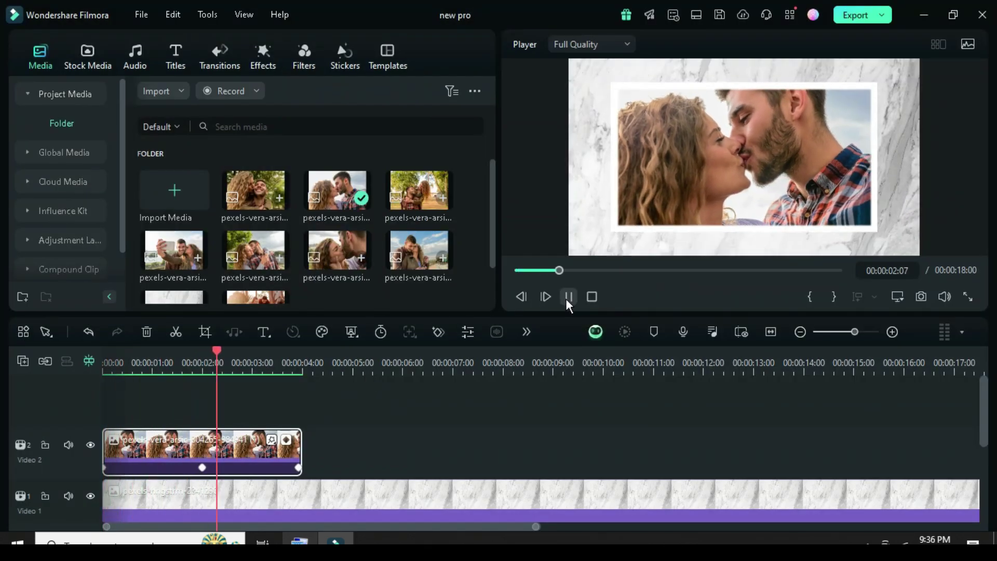
left_click(568, 294)
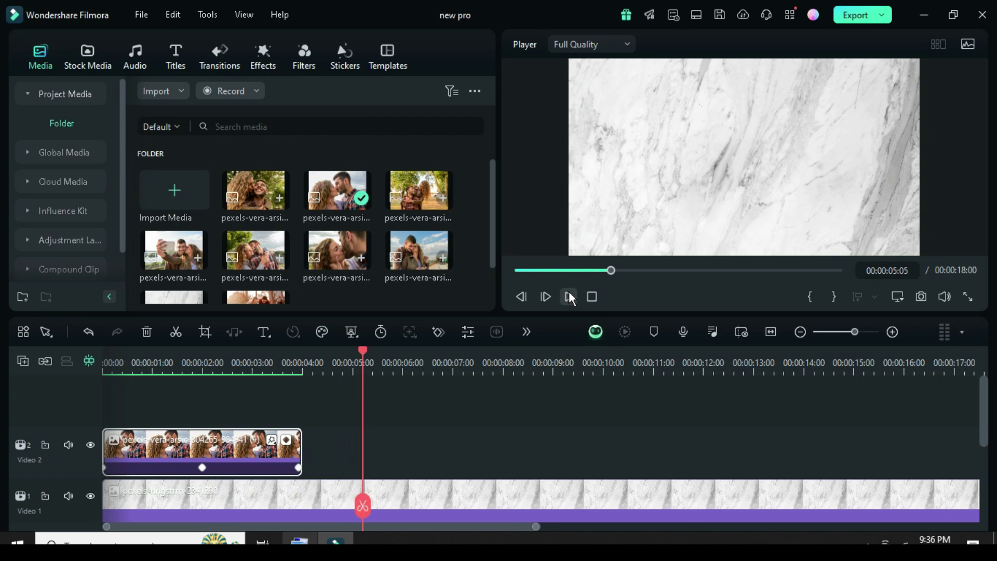
Step: Copy the animated photo clip and add a new Video 3 track at normal height
left_click(202, 468)
right_click(203, 468)
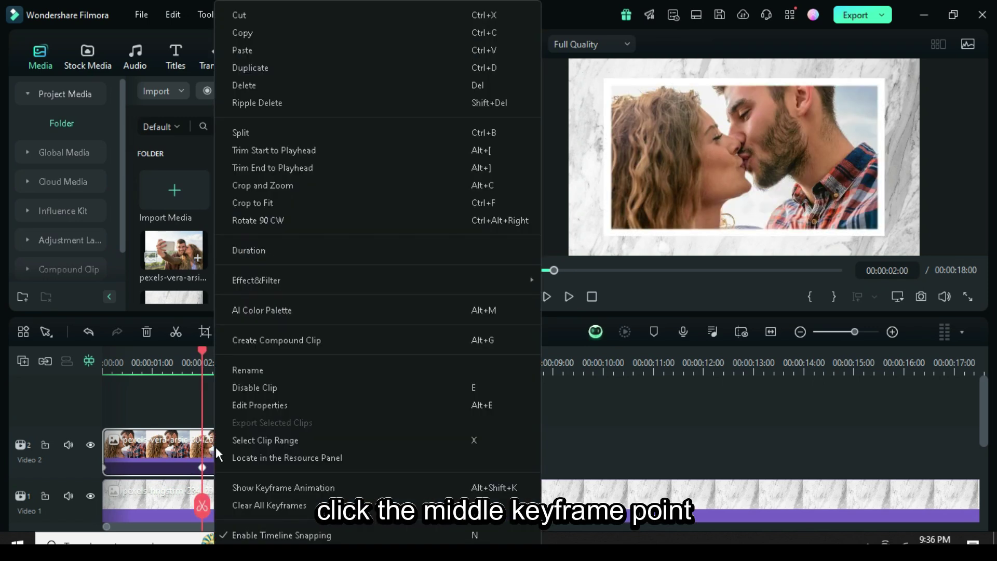
left_click(270, 36)
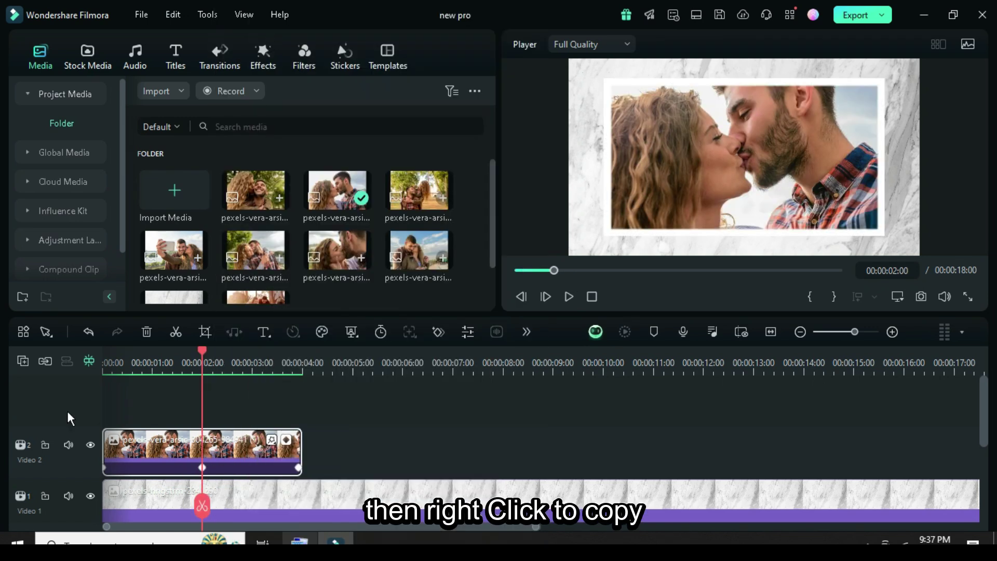
left_click(23, 360)
left_click(50, 382)
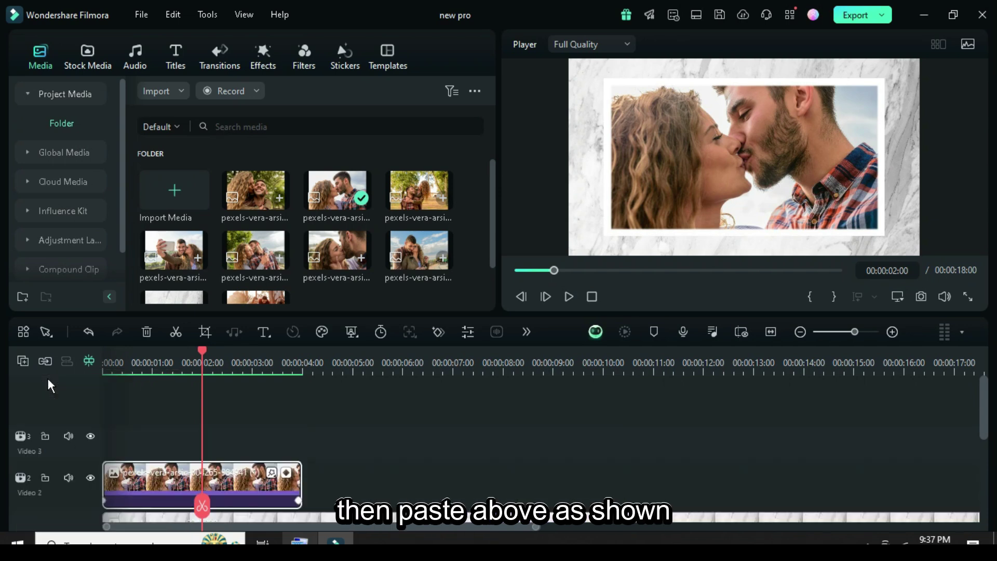
left_click(24, 362)
mouse_move(105, 498)
left_click(244, 515)
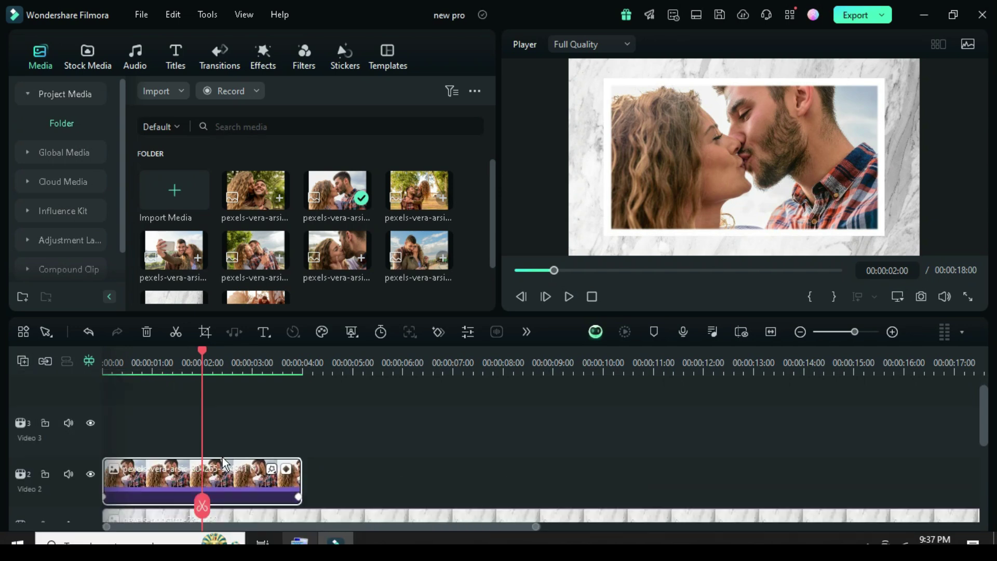
Step: Paste the clip onto Video 3 from 2 s and replace it with another couple photo
right_click(207, 400)
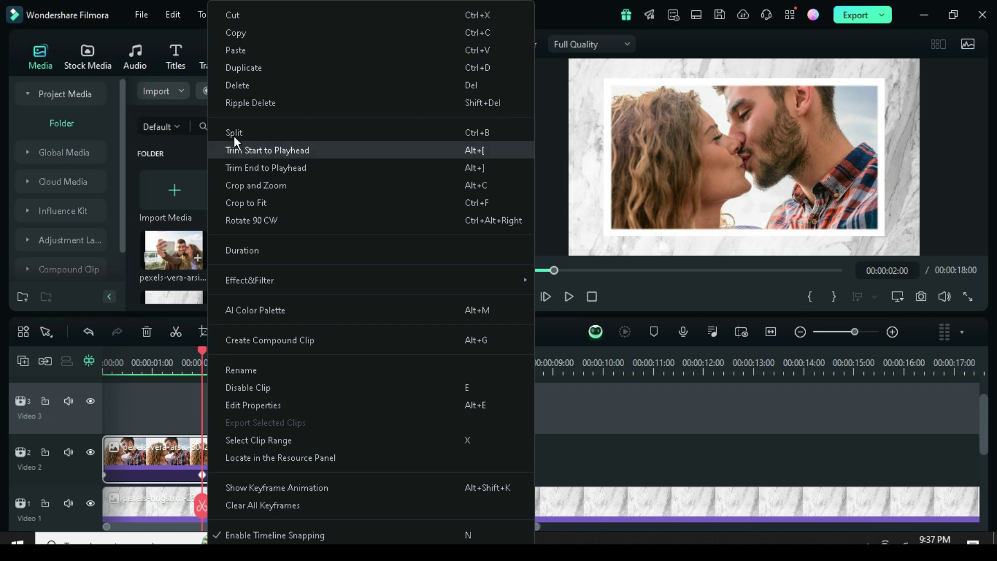
left_click(238, 50)
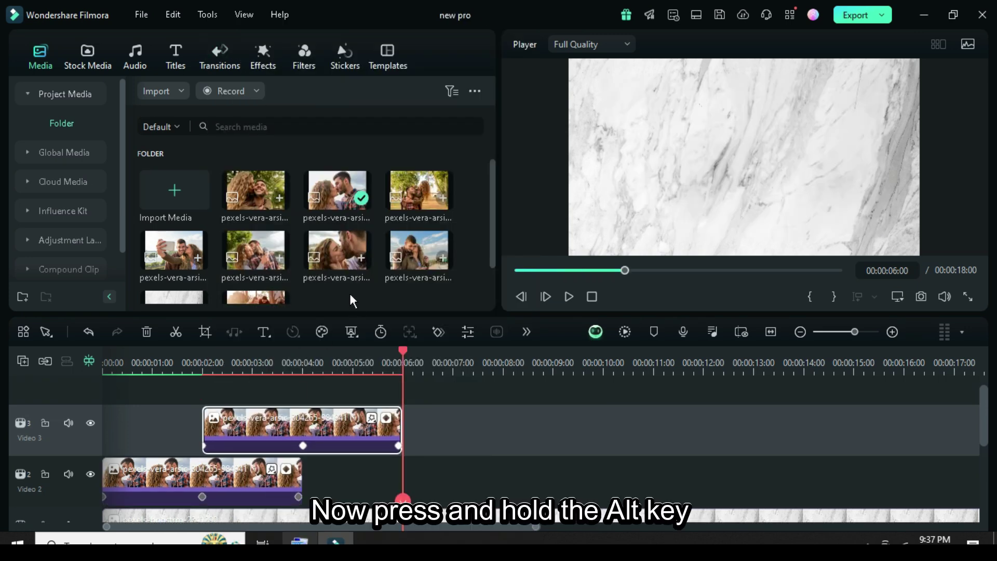
left_click_drag(239, 186, 262, 438)
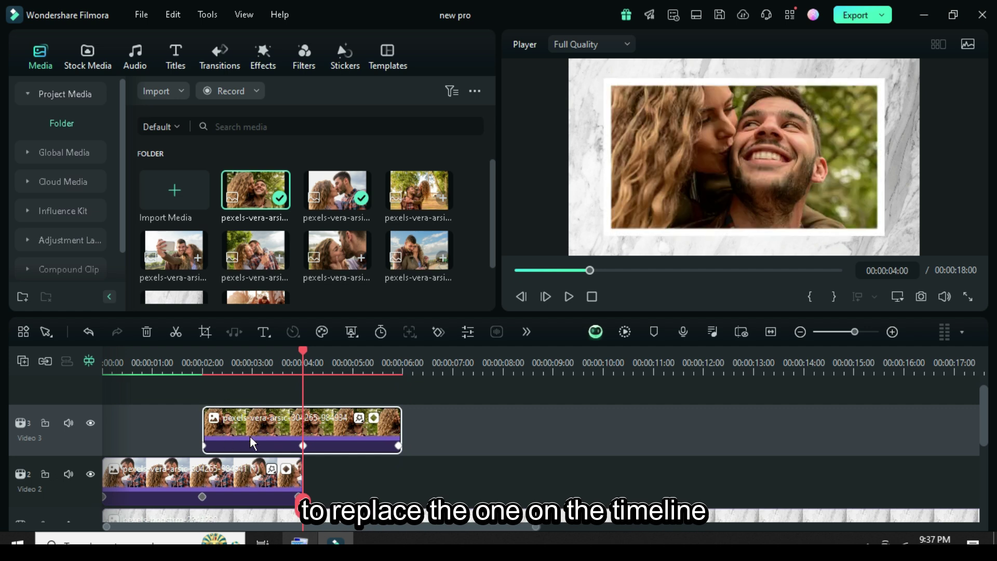
left_click(205, 447)
Step: Set the Video 3 photo's starting keyframe to Position X -2025
left_click(206, 445)
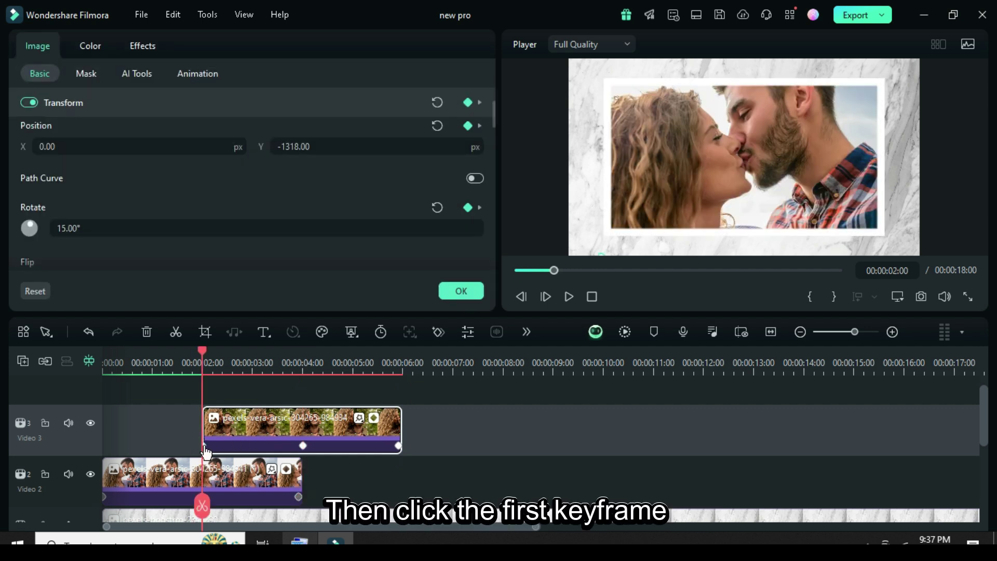
scroll(286, 201, "up", 3)
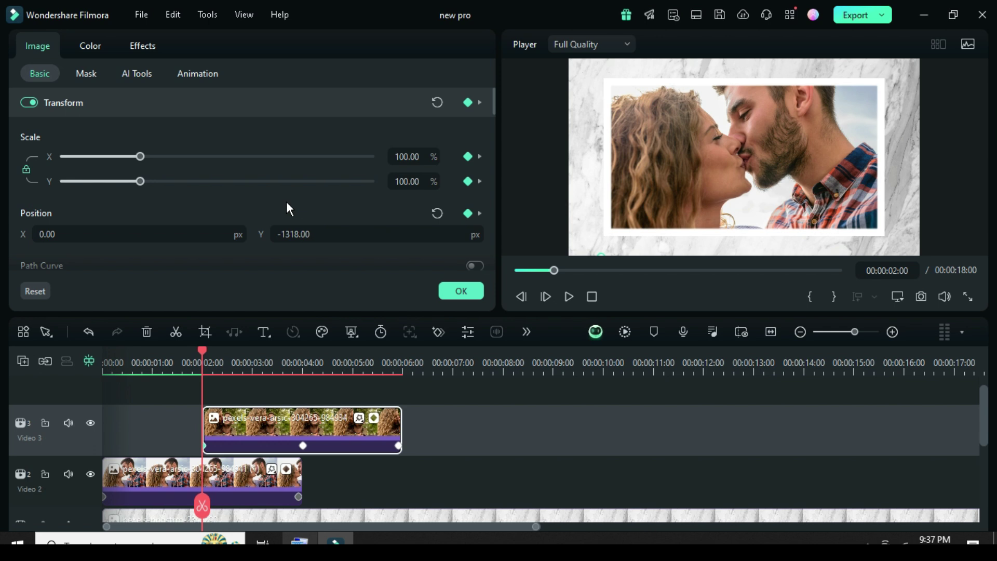
left_click(437, 213)
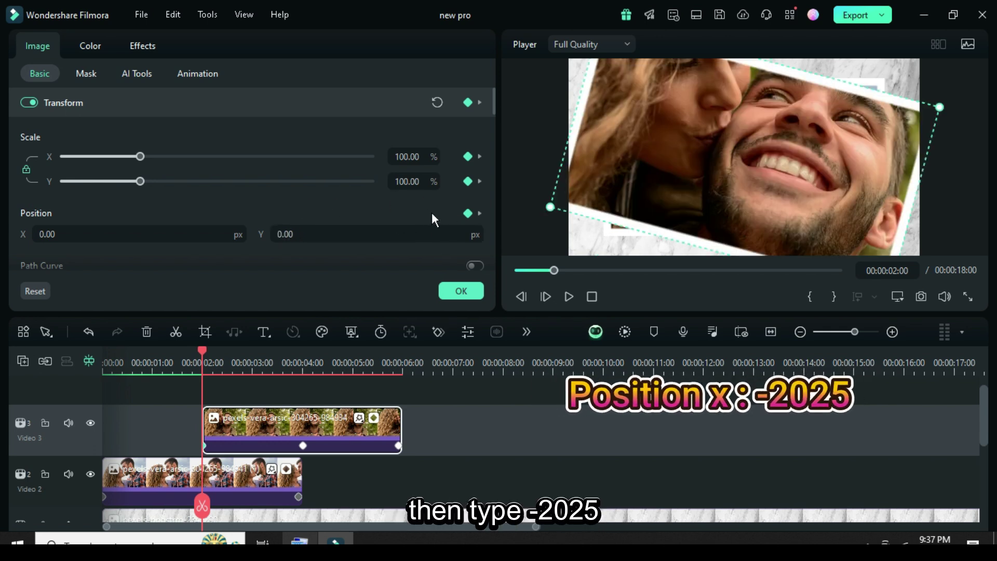
double_click(69, 234)
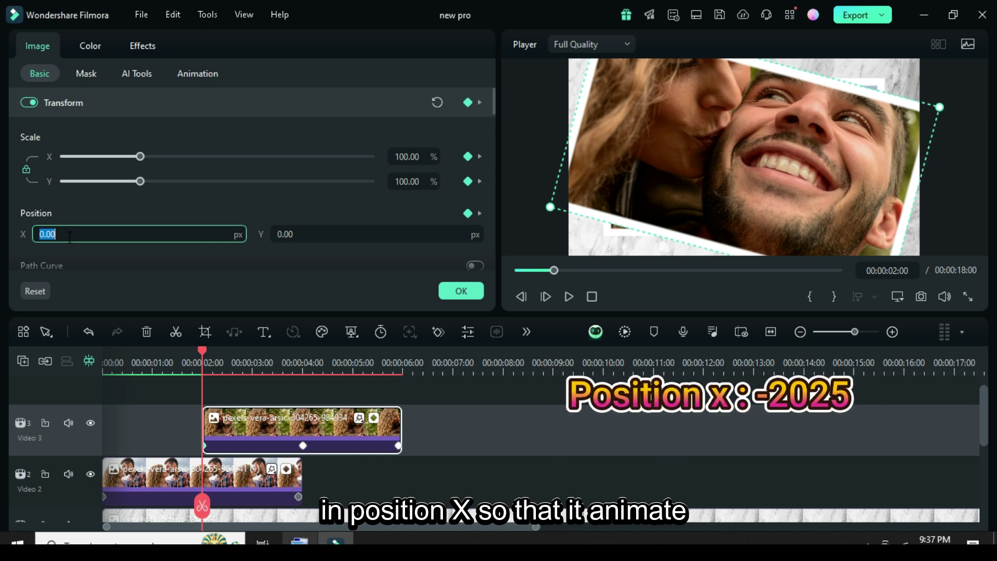
type("-202")
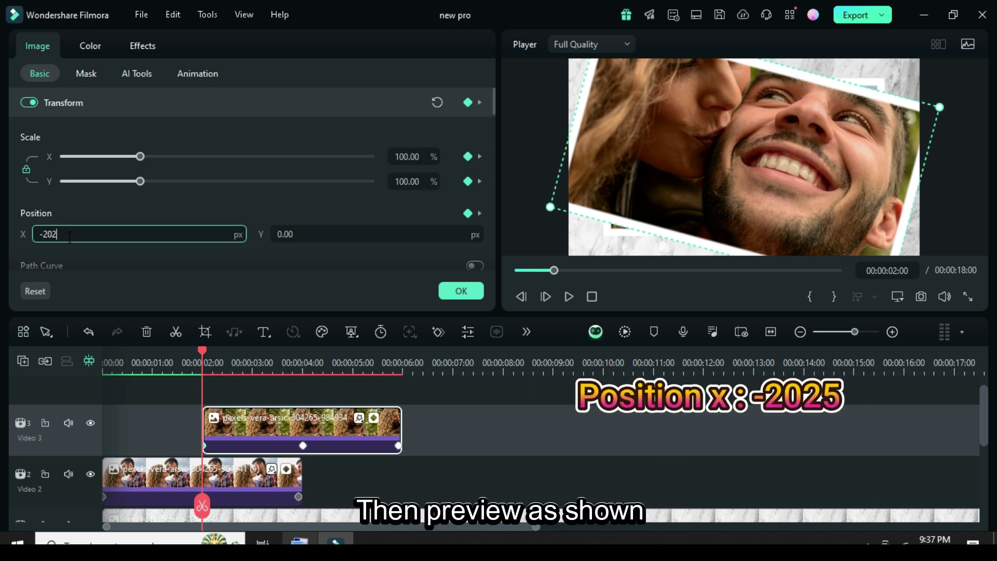
type("5")
key("Return")
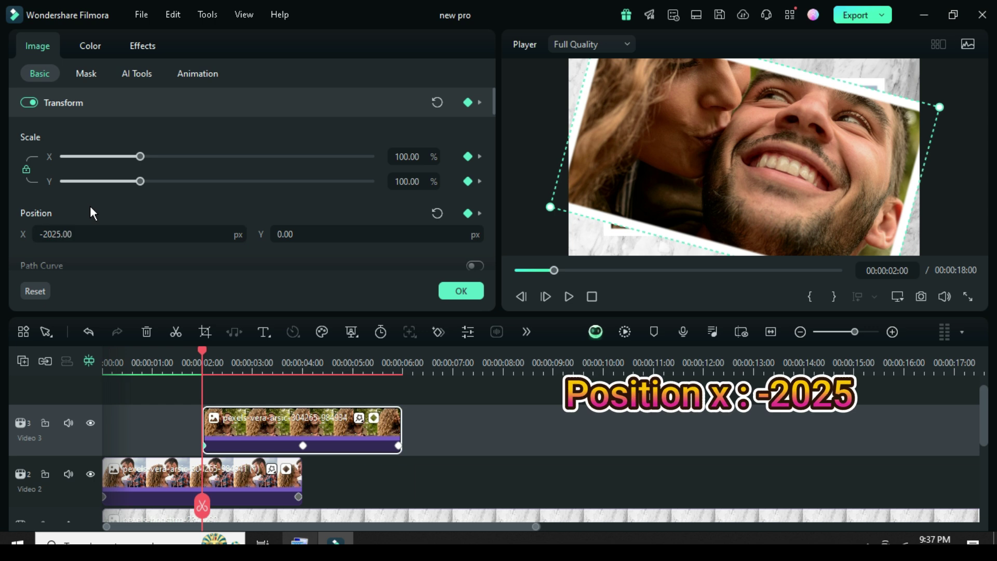
left_click(470, 292)
Step: Play the video from the start to preview the second photo sliding in, then stop
left_click(515, 270)
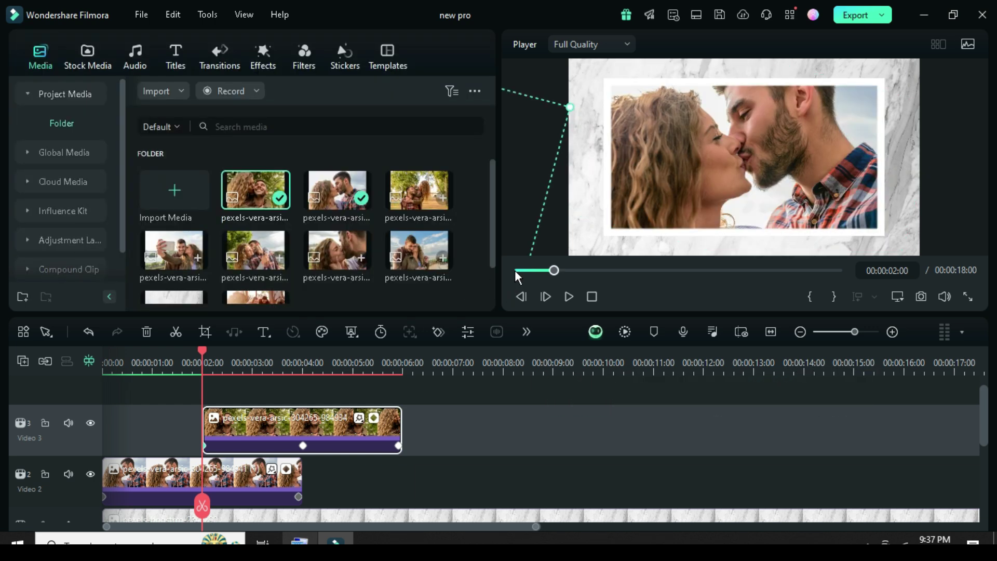
left_click(624, 333)
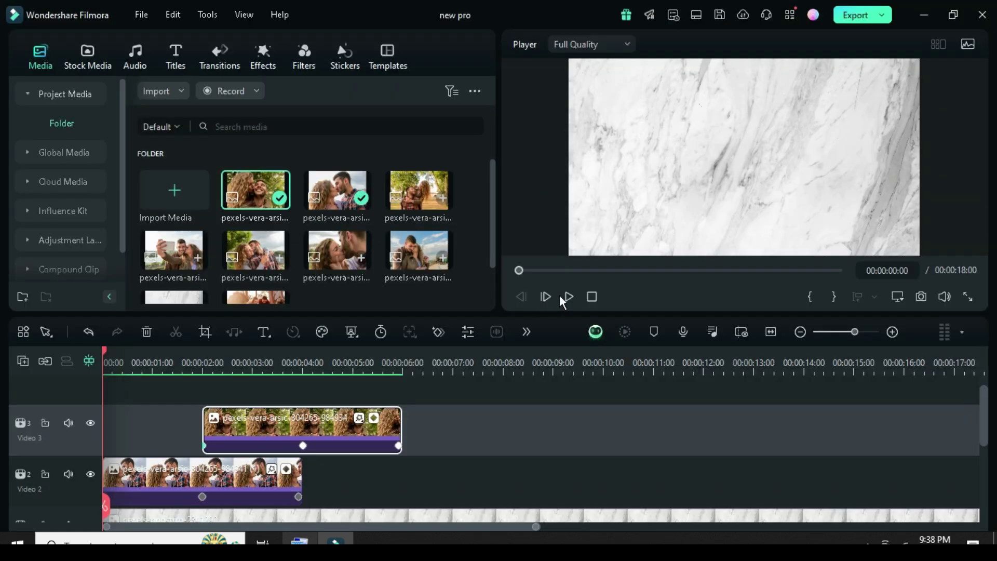
left_click(567, 296)
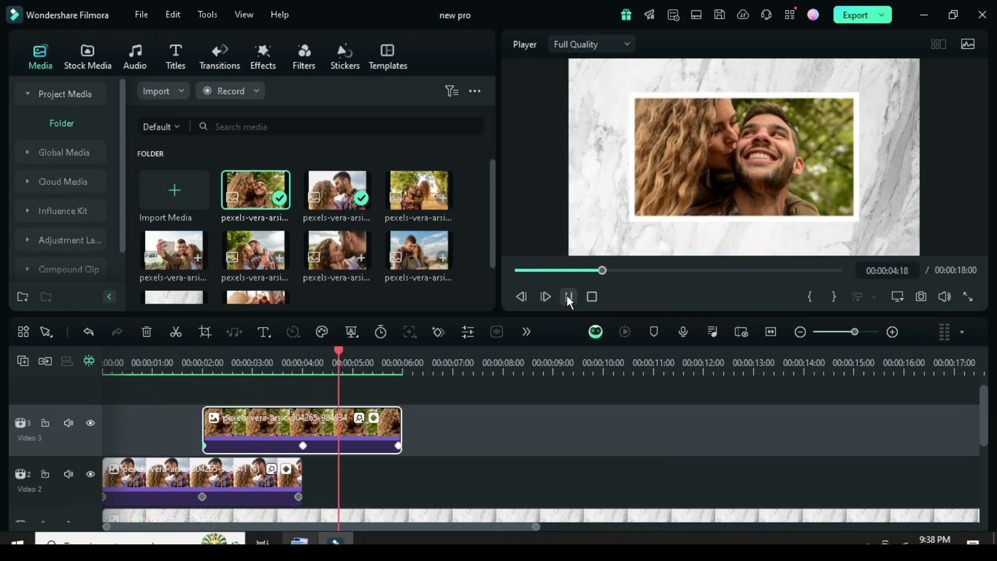
left_click(567, 296)
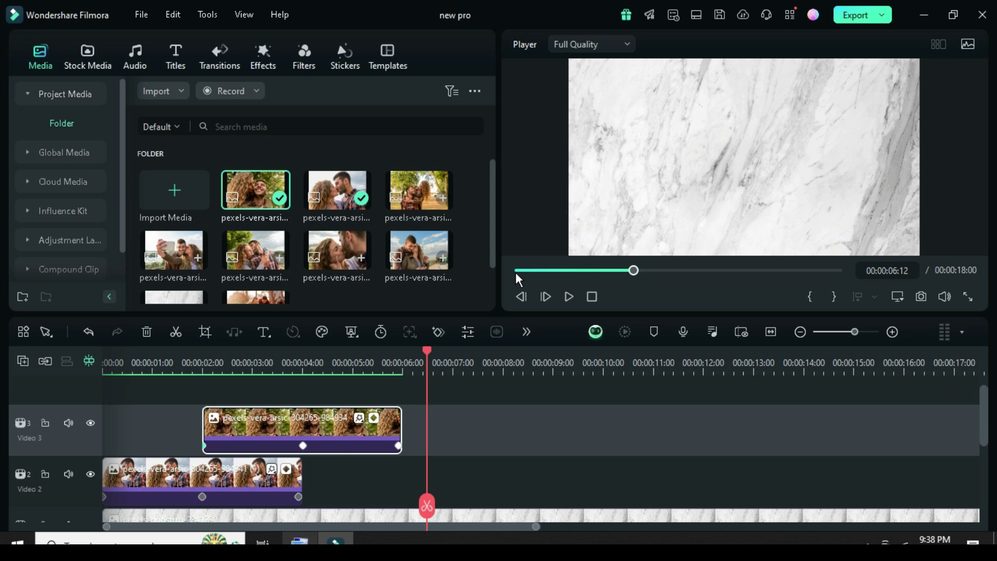
Step: Copy the Video 2 photo clip and add a new Video 4 track
left_click(302, 446)
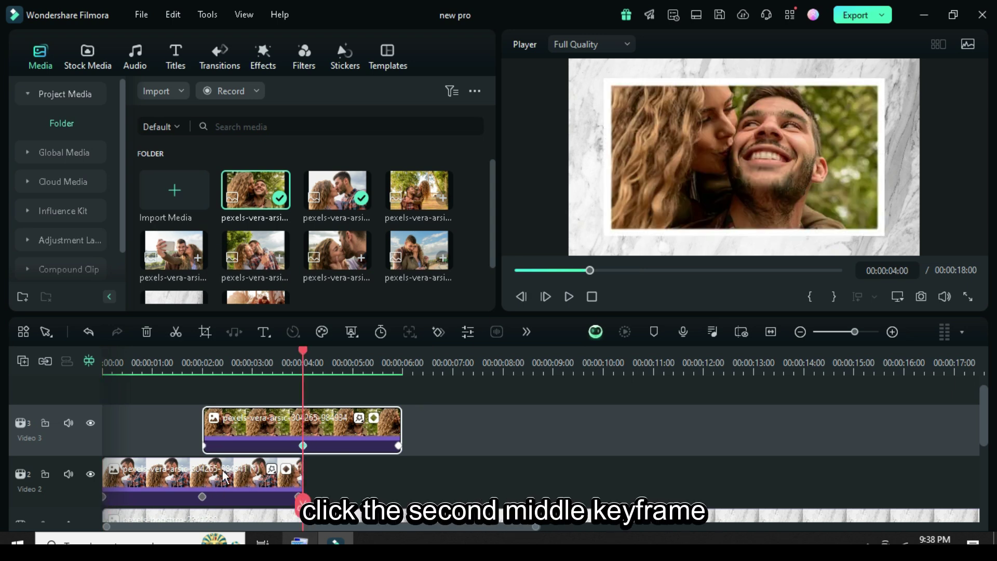
left_click(202, 496)
right_click(224, 491)
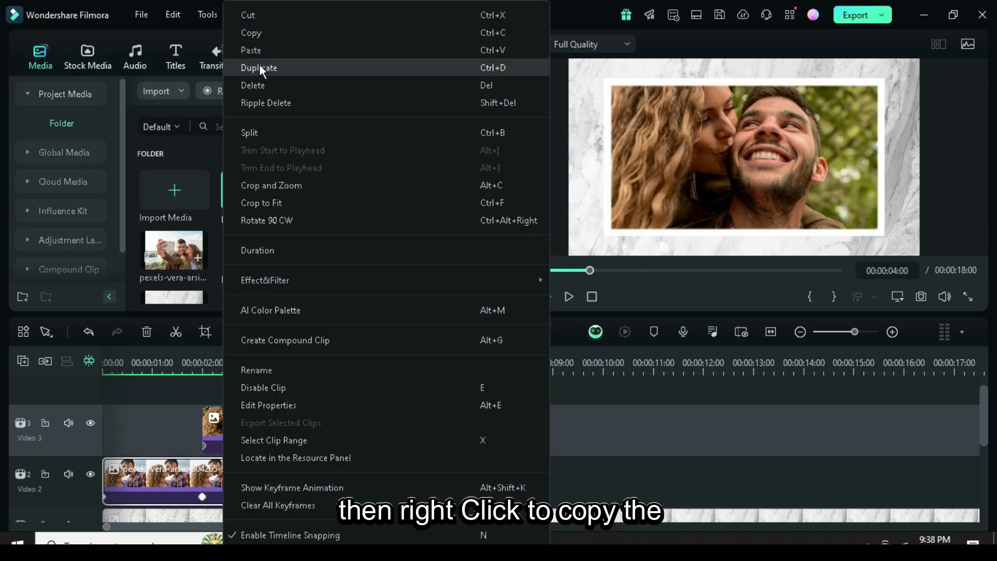
left_click(257, 35)
left_click(27, 364)
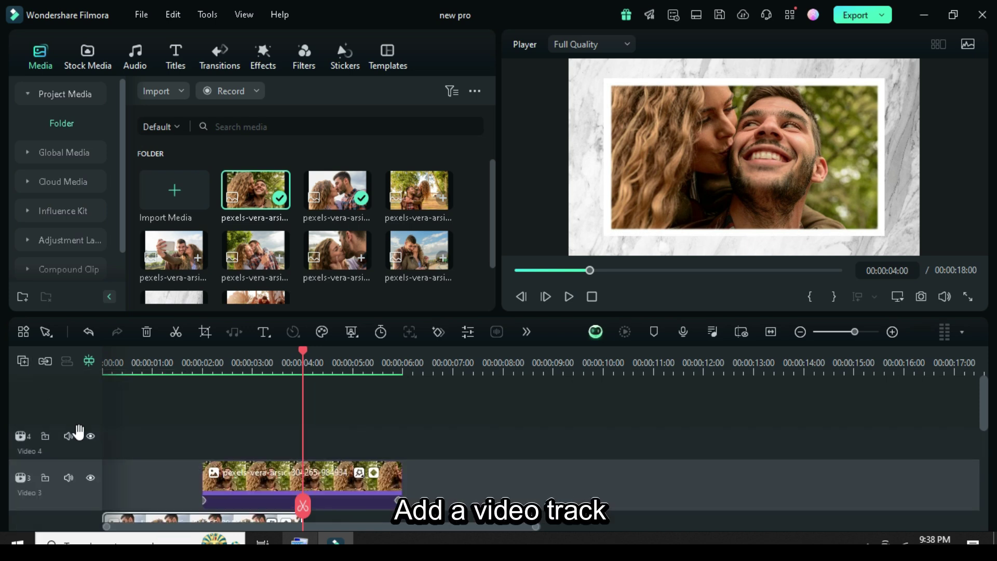
Step: Paste the clip onto Video 4 from 4 s, swap in a third couple photo, and open its transform settings
left_click(80, 432)
right_click(307, 441)
left_click(361, 52)
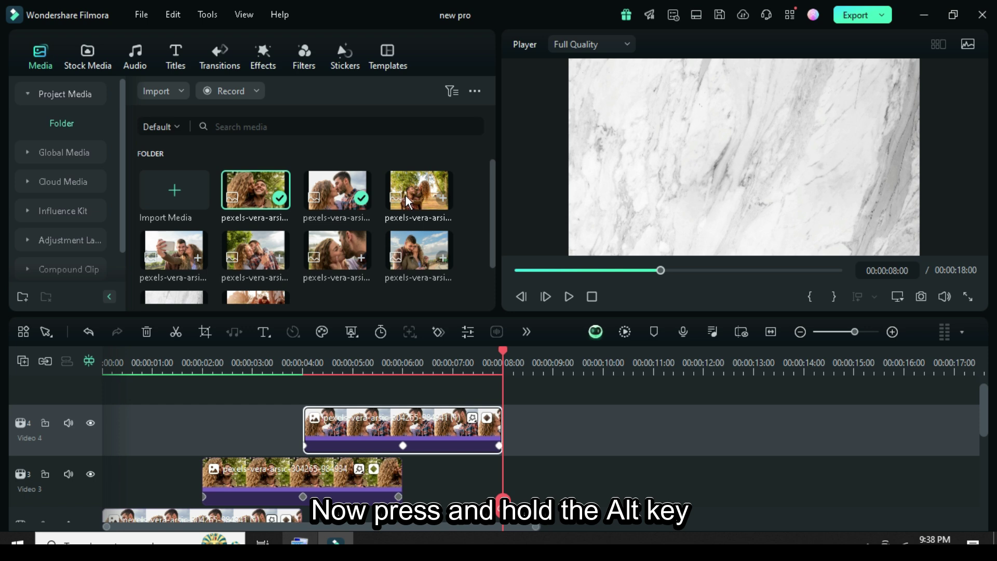
left_click_drag(376, 434, 377, 435)
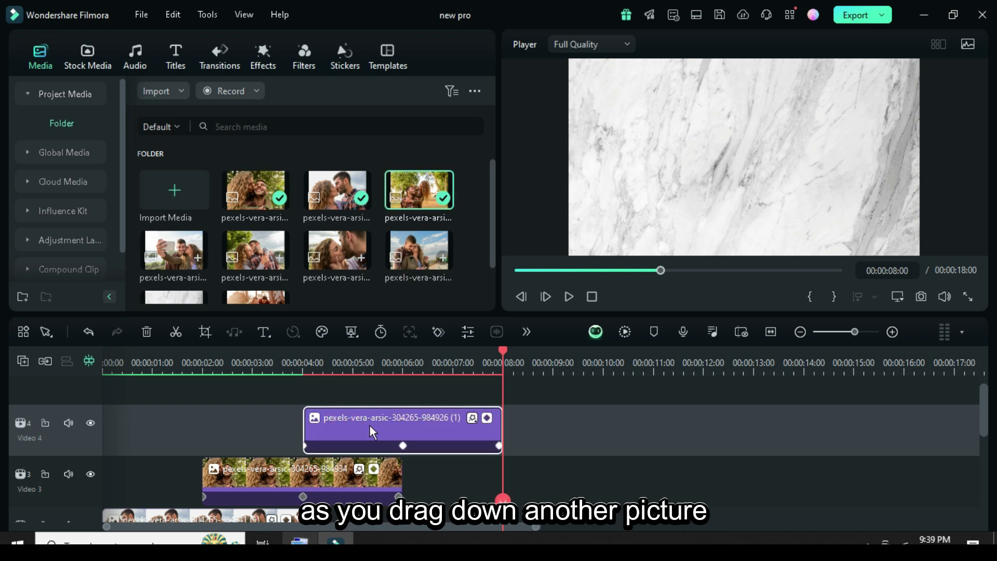
double_click(323, 439)
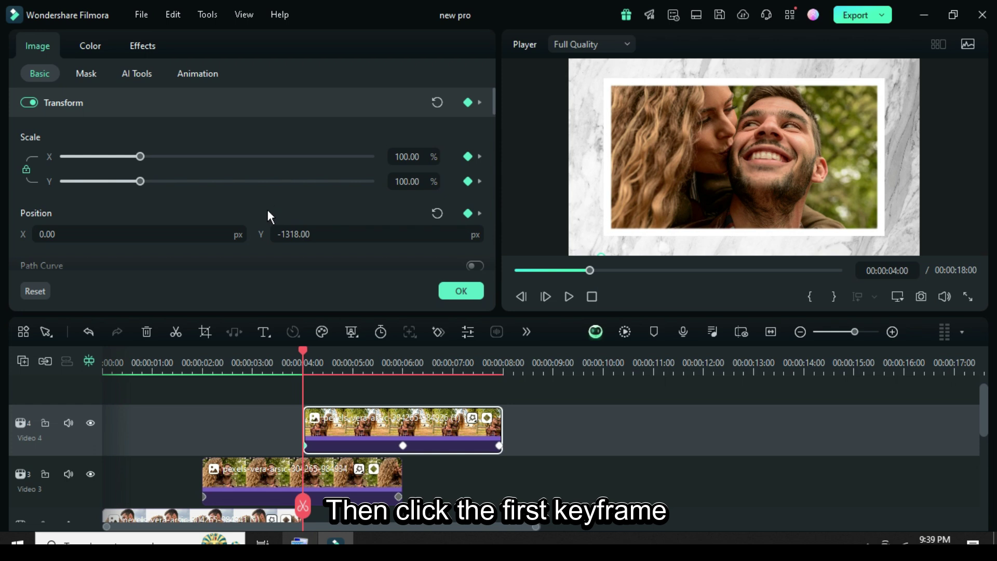
Step: Change the Video 4 photo's starting Position Y to 1318 and its rotation to -15°
left_click(285, 230)
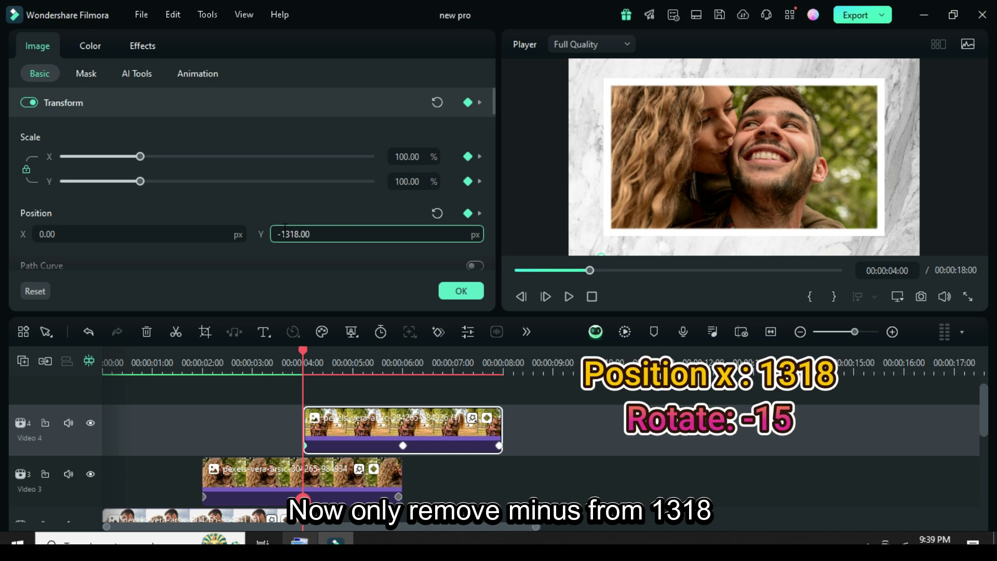
key("BackSpace")
key("Return")
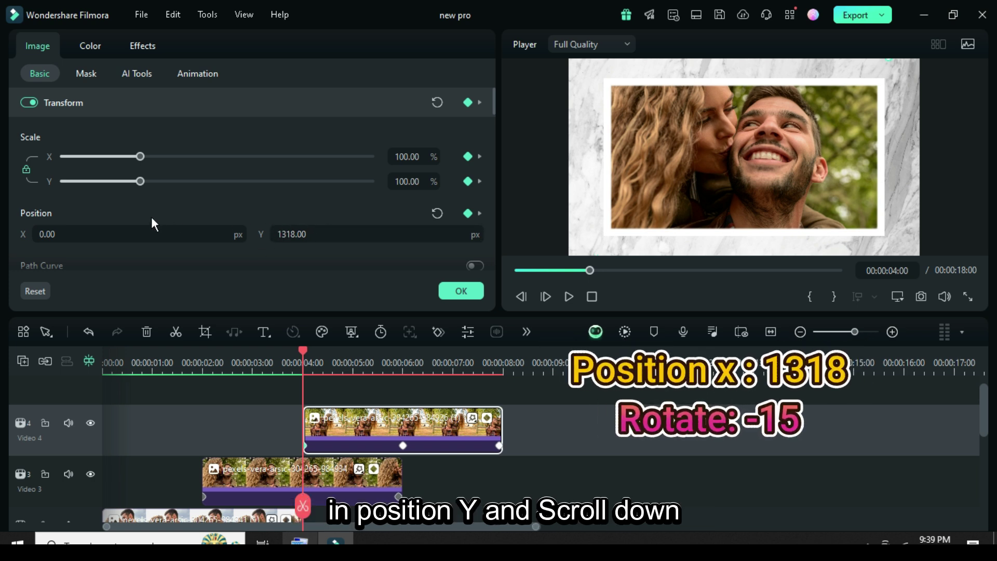
scroll(152, 217, "down", 2)
left_click(151, 226)
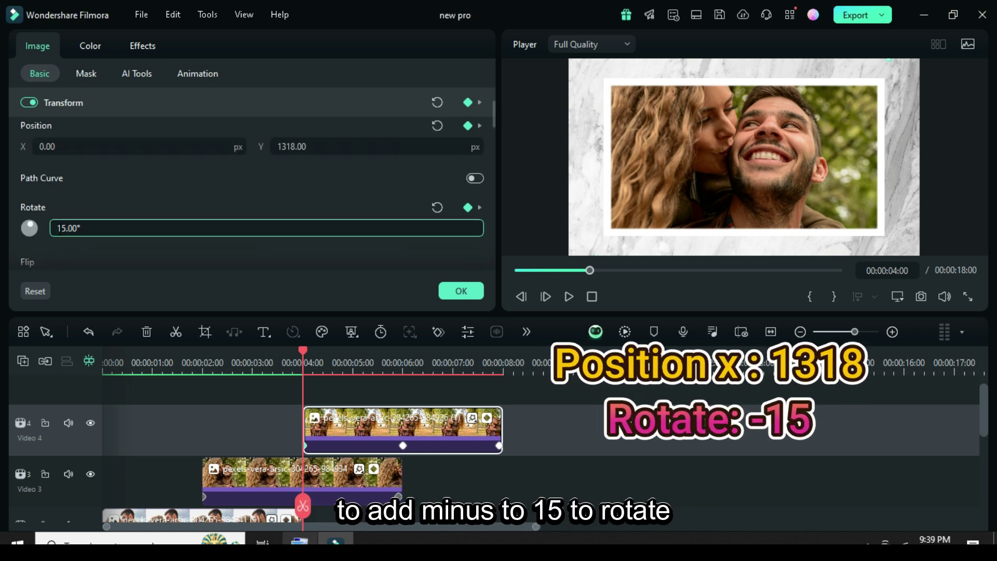
type("-")
key("Return")
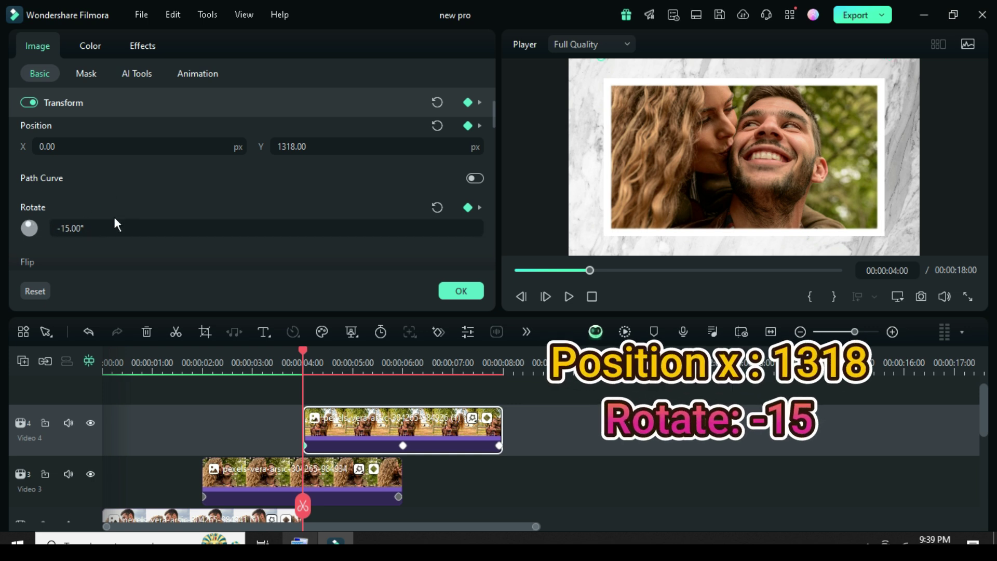
Step: Copy the Video 3 photo clip and move to the Video 4 photo's middle keyframe
scroll(333, 468, "down", 1)
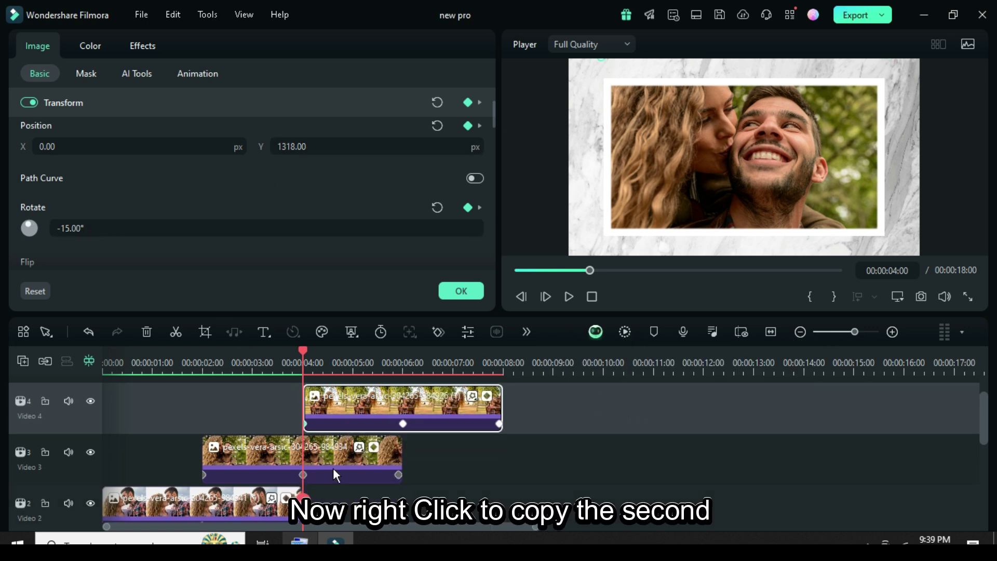
right_click(326, 460)
left_click(358, 31)
scroll(407, 449, "up", 1)
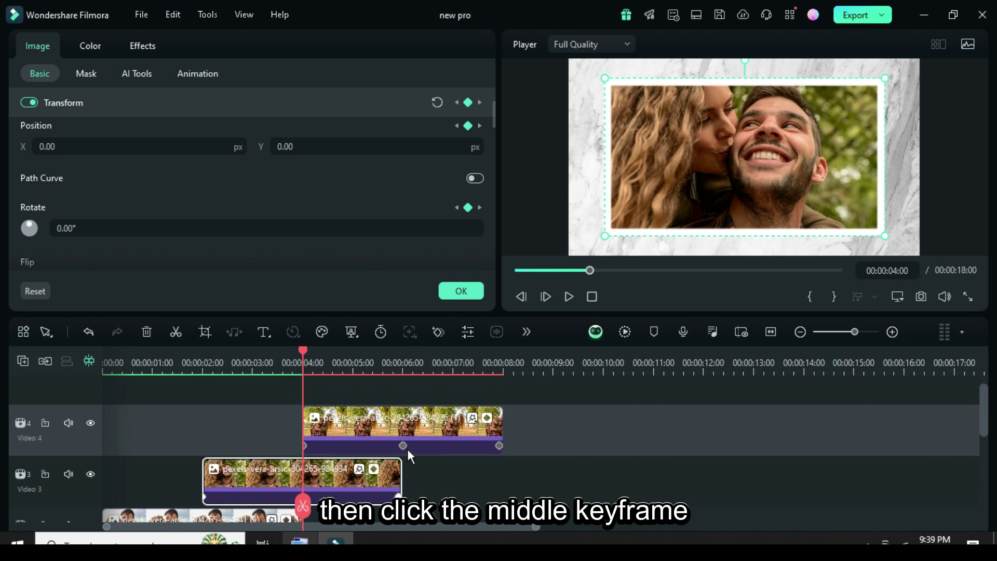
left_click(403, 446)
Step: Paste the copied clip onto a new Video 5 track and replace its picture with the selfie
scroll(255, 409, "up", 1)
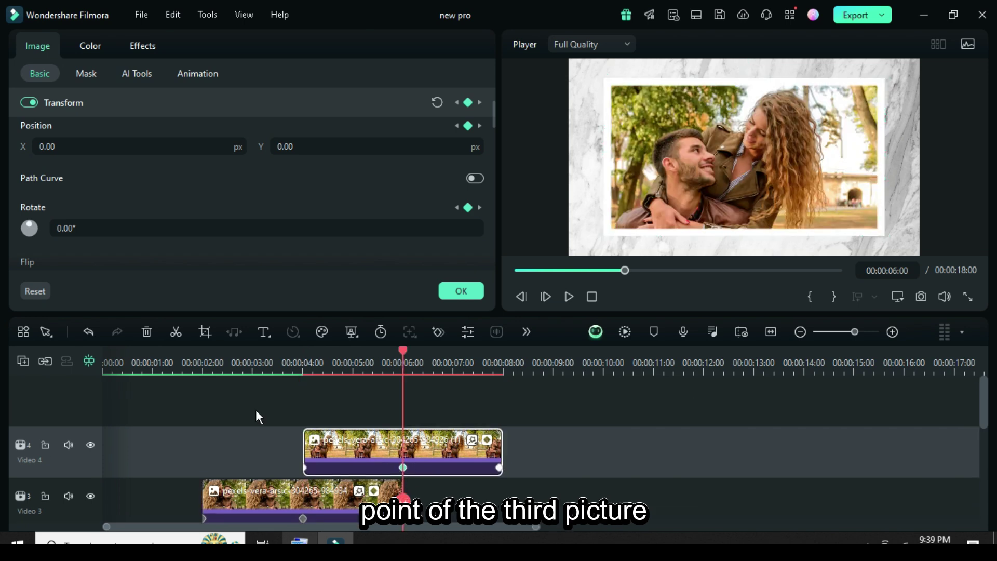
left_click(24, 360)
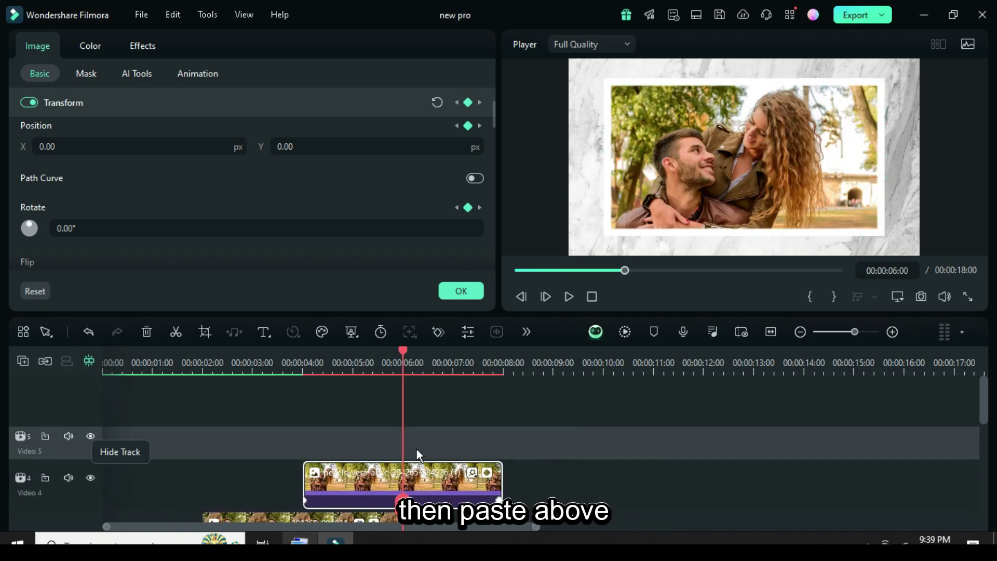
right_click(417, 442)
left_click(454, 49)
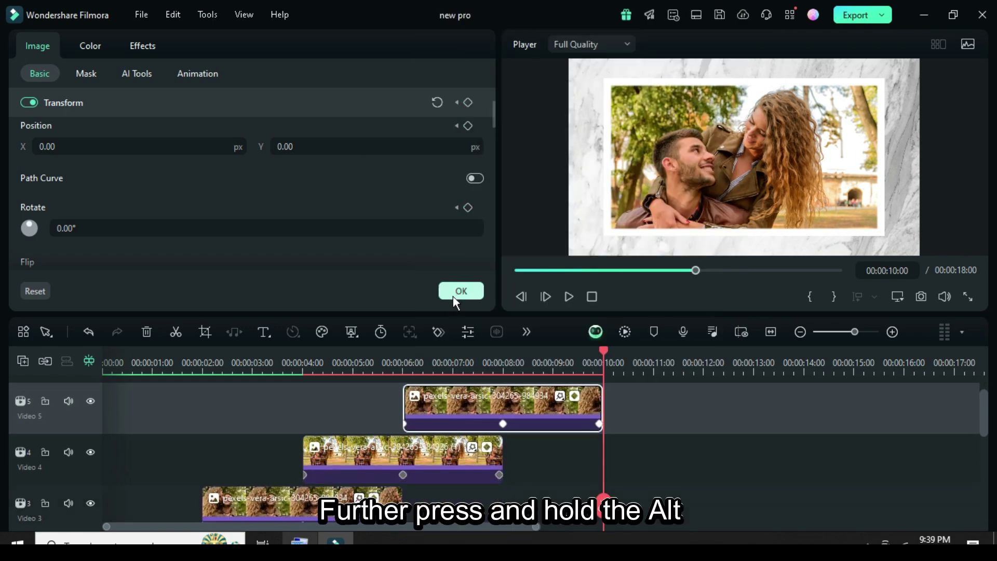
left_click(452, 292)
left_click_drag(174, 250, 439, 412)
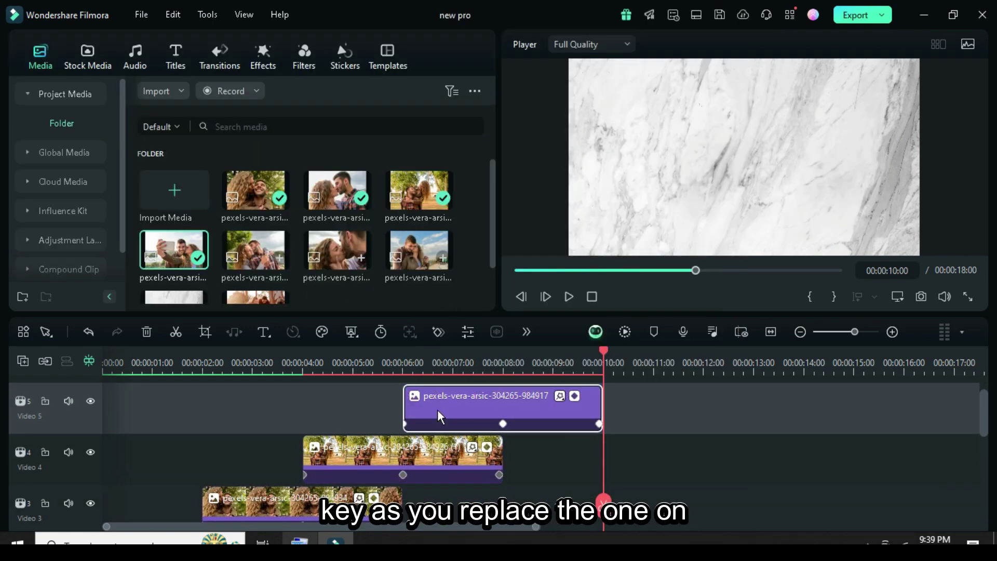
Step: On the Video 5 selfie's first keyframe, set Position X to 2025
left_click(405, 423)
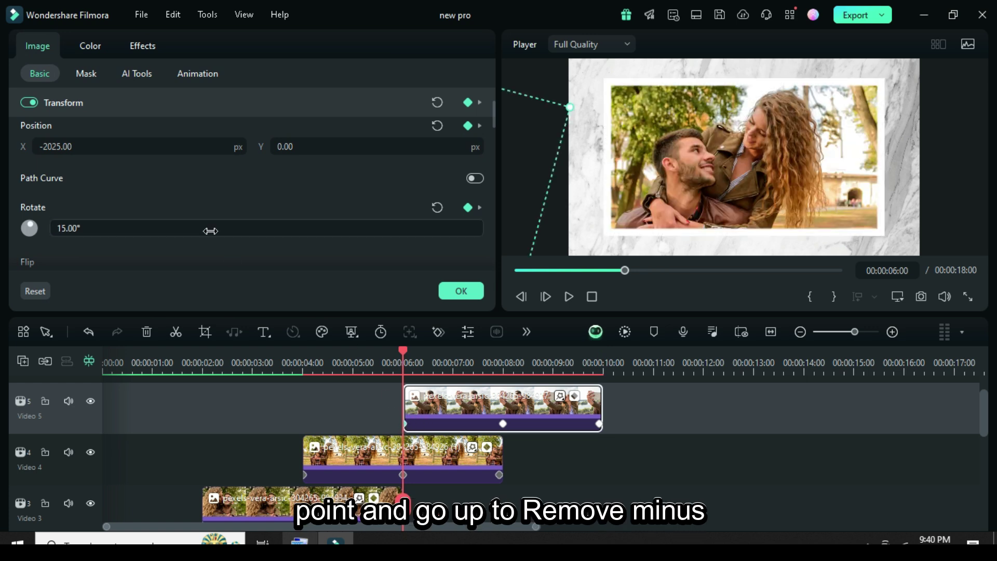
scroll(210, 230, "up", 2)
scroll(182, 216, "down", 1)
left_click(44, 190)
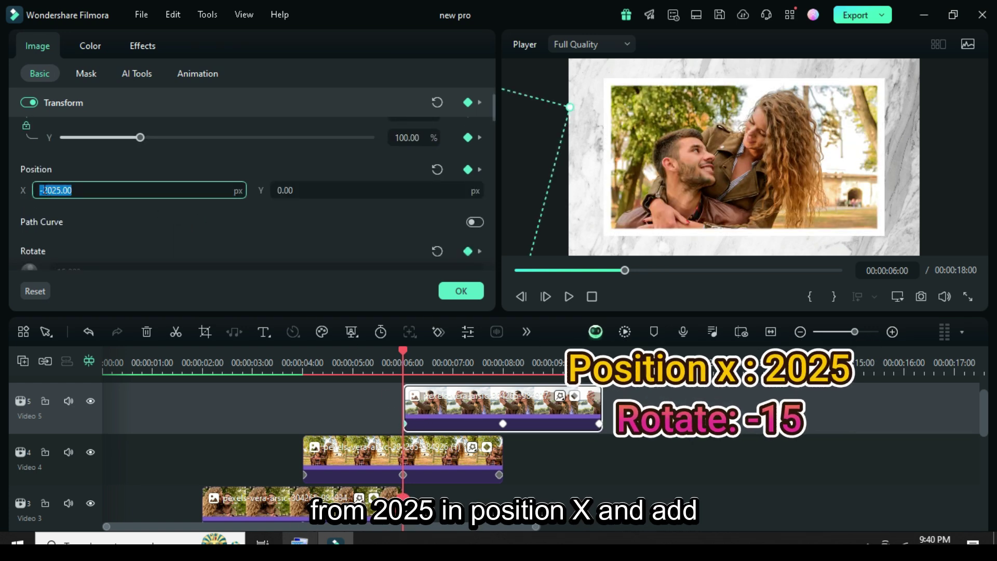
type("2025")
key("Return")
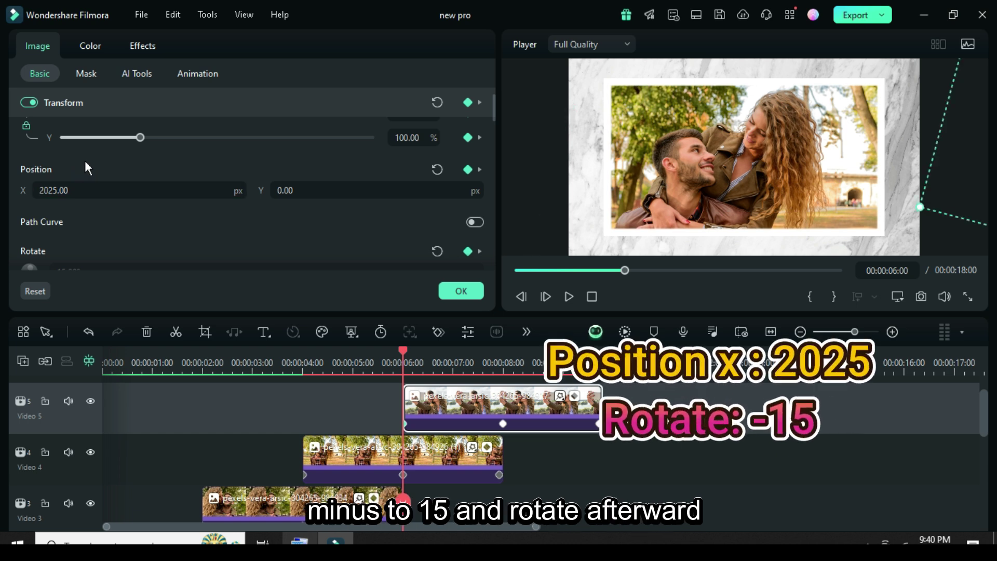
Step: Set that keyframe's rotation to -15°, apply the settings, and return to the timeline start
scroll(86, 160, "down", 1)
left_click(65, 228)
left_click(58, 228)
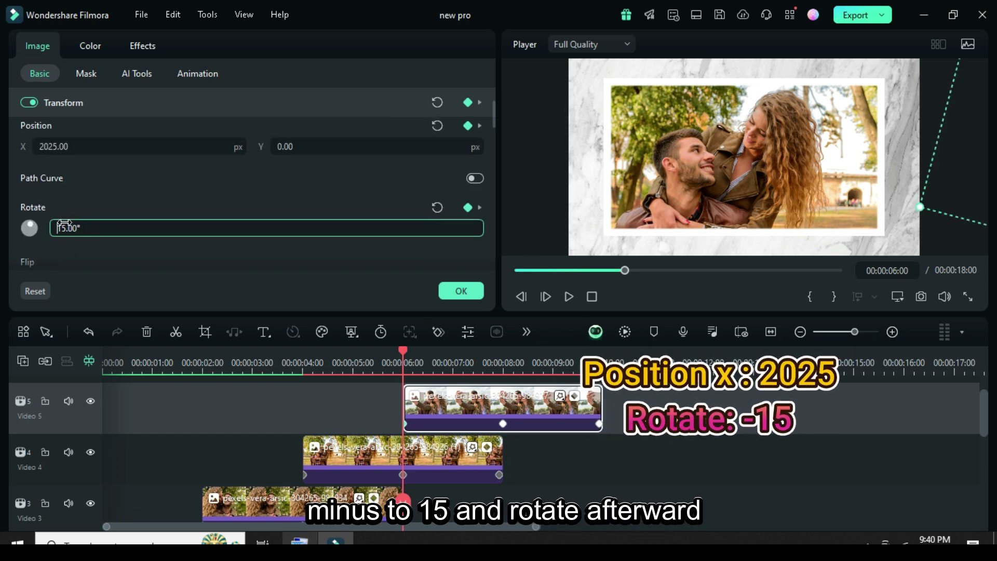
type("-")
key("Return")
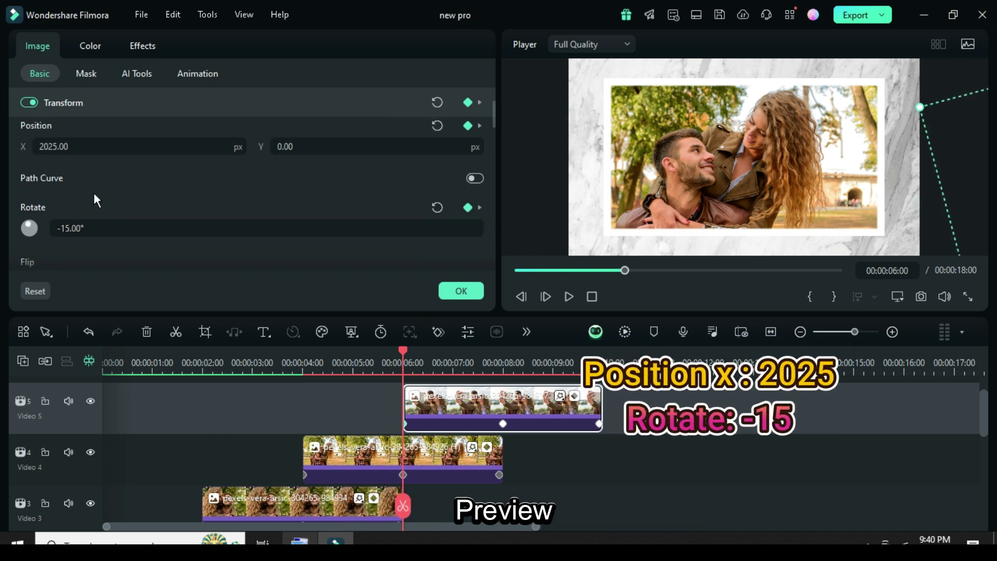
left_click(455, 291)
left_click(515, 270)
Step: Render the timeline preview and play it, stopping around 10 seconds after all four photos
scroll(350, 453, "down", 2)
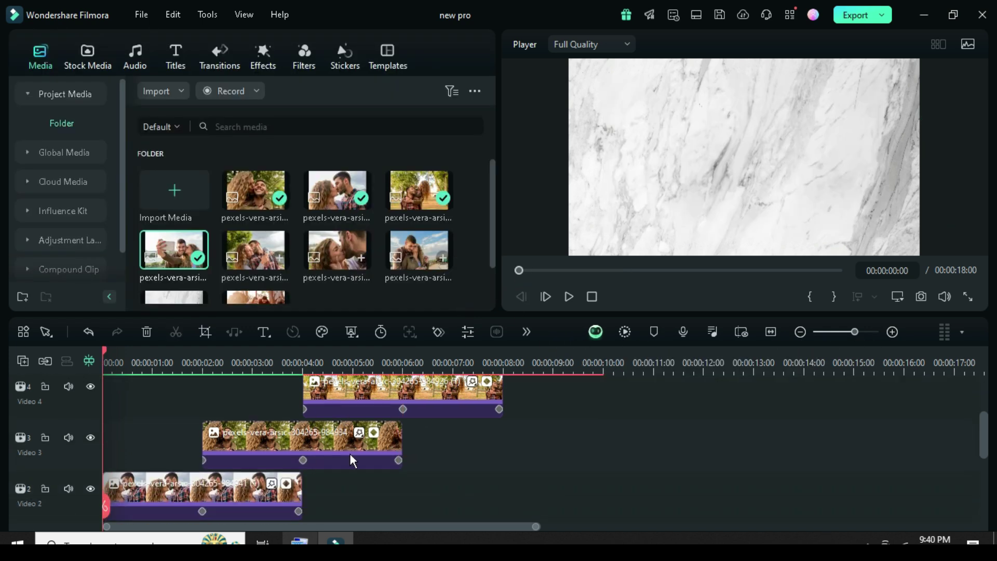
scroll(350, 453, "up", 1)
left_click(623, 332)
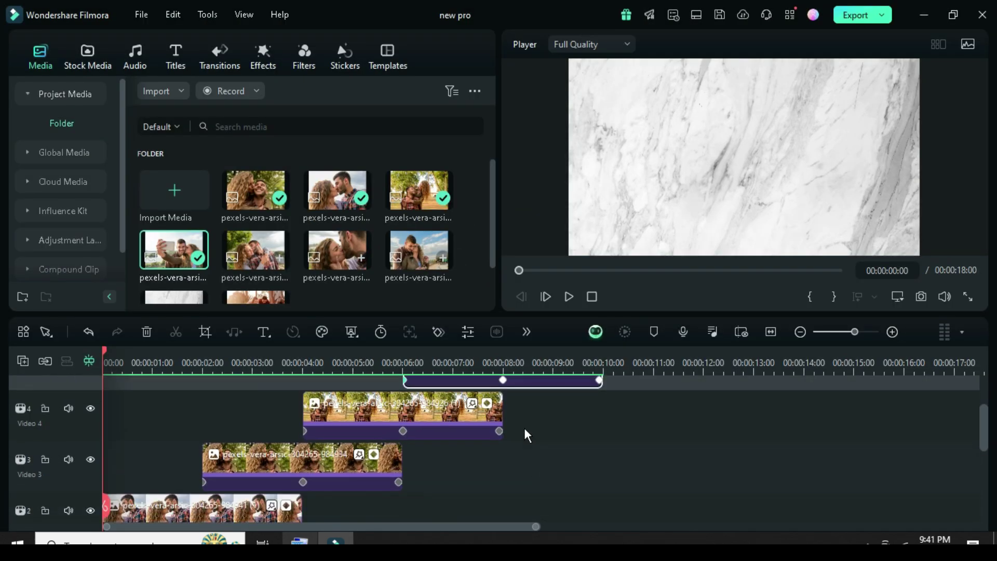
left_click(572, 297)
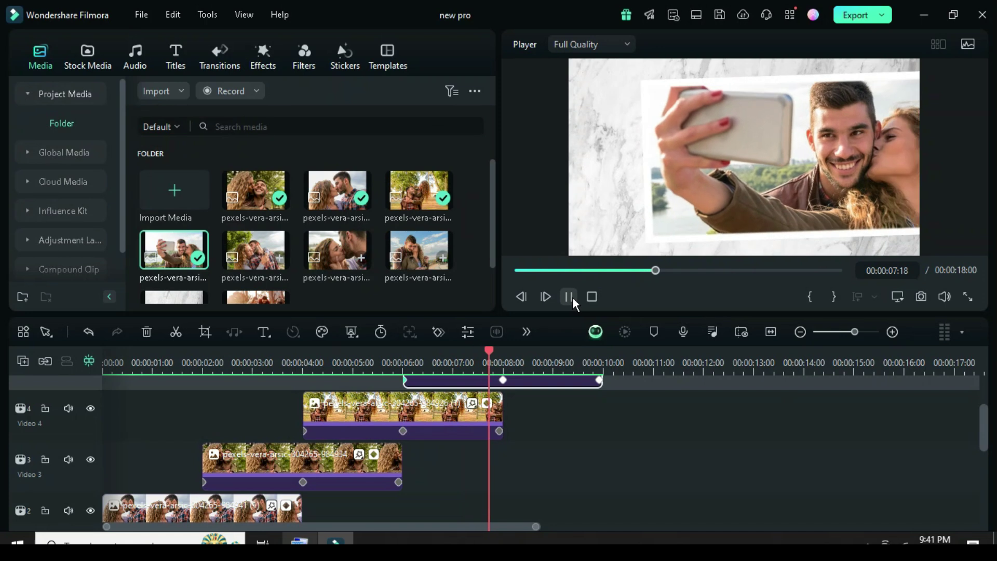
left_click(569, 296)
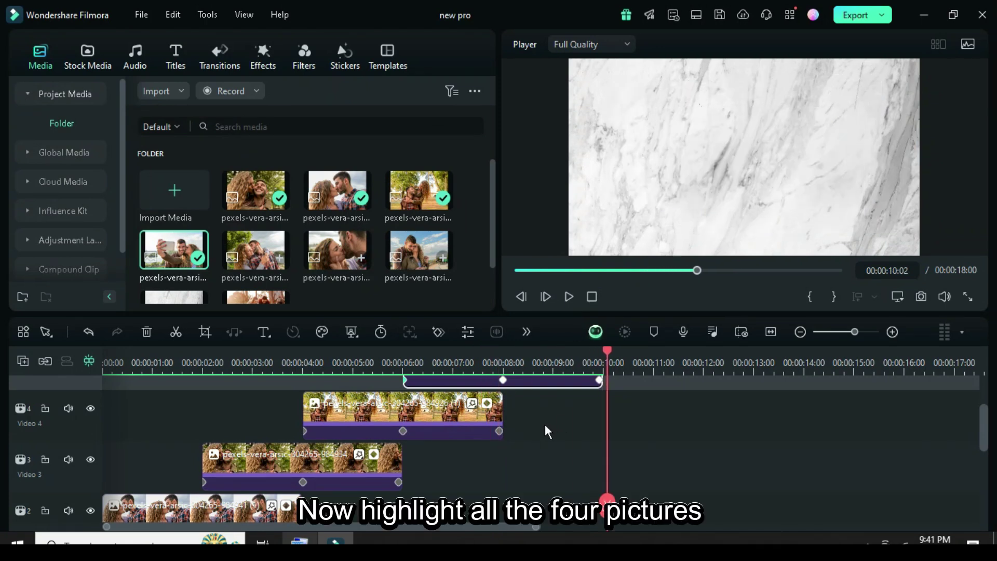
Step: Select the photo clips on the timeline and paste the copied set
scroll(546, 431, "down", 1)
left_click_drag(668, 479, 158, 398)
right_click(450, 437)
left_click(492, 50)
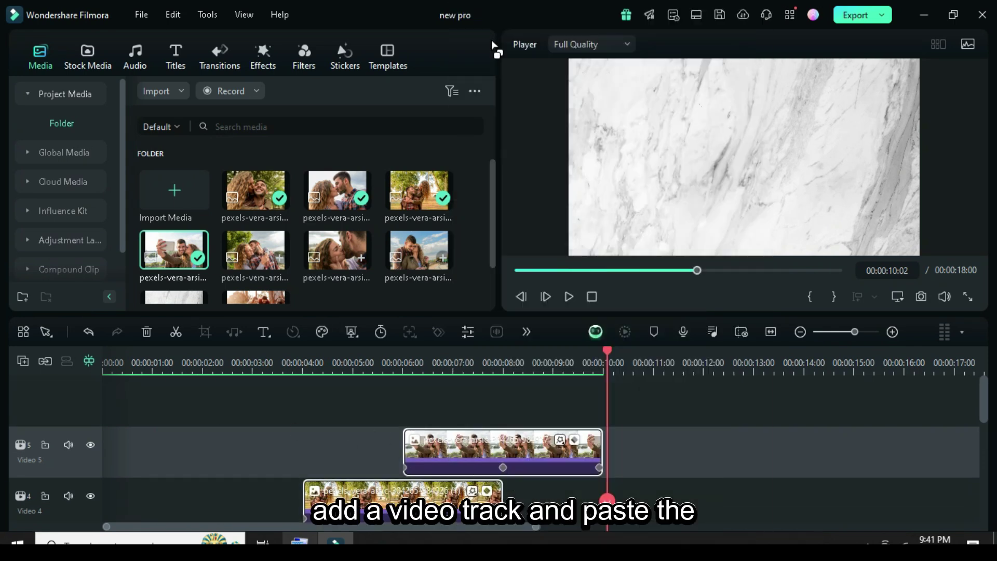
scroll(473, 467, "down", 1)
Step: Add a new Video 6 track above Video 5 and paste the copied photo clips onto it
left_click(506, 450)
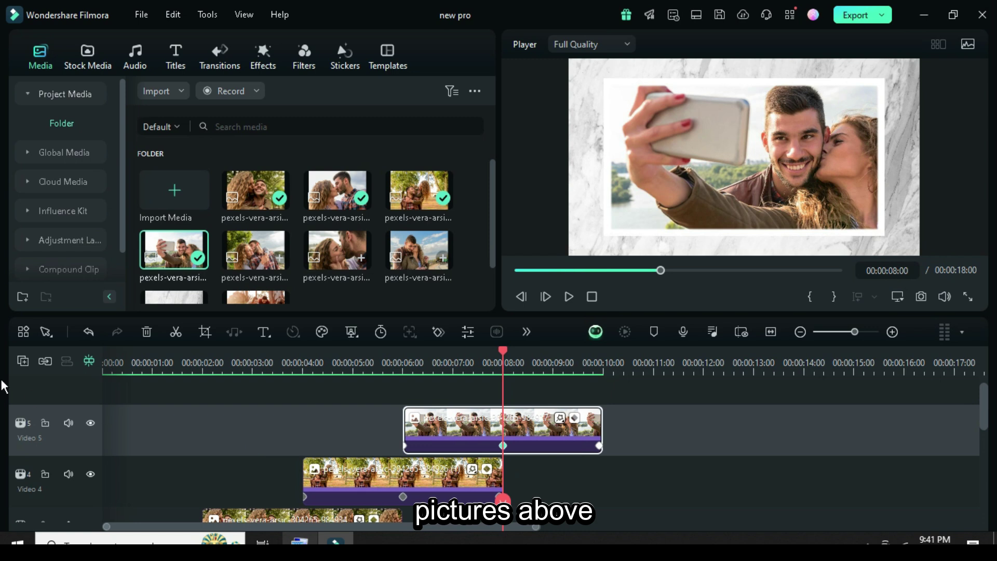
left_click(21, 360)
left_click(49, 382)
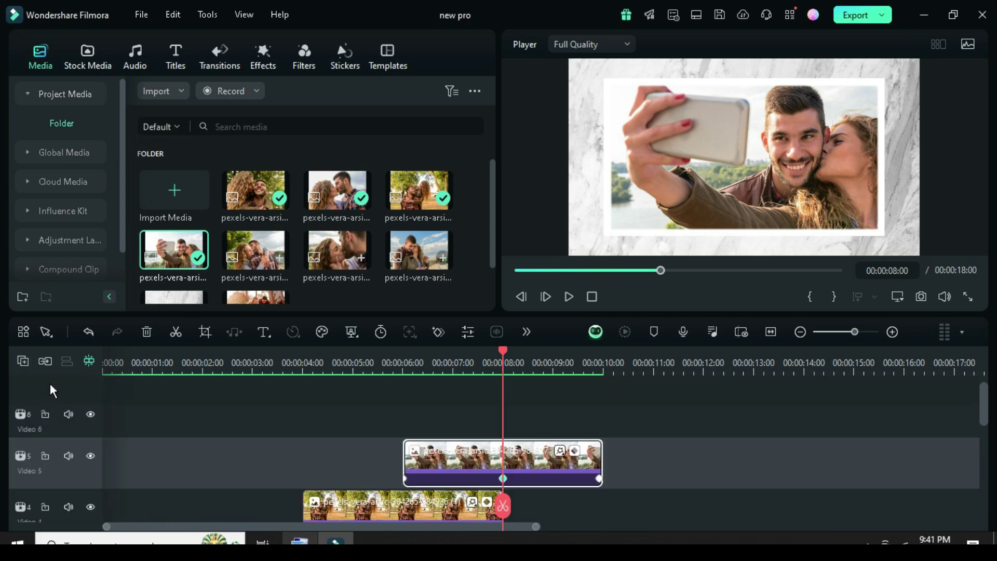
left_click(75, 416)
right_click(523, 419)
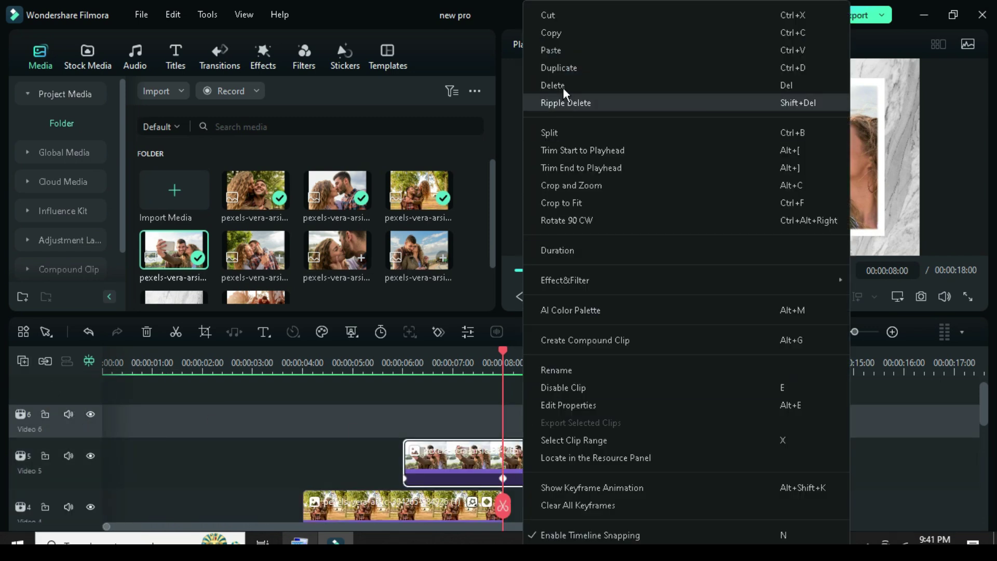
left_click(563, 52)
scroll(709, 447, "down", 4)
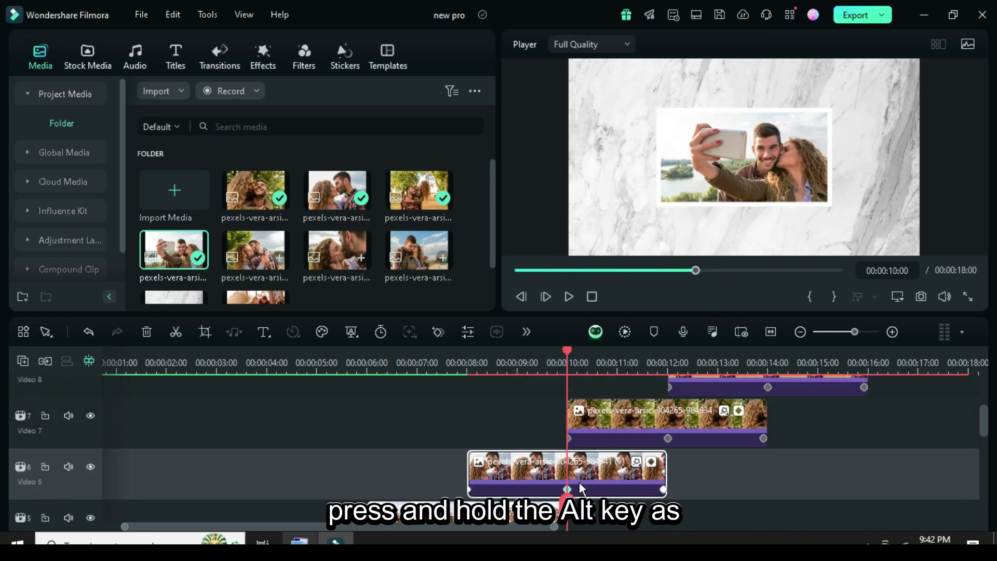
Step: At 00:00:07:24, drag new couple pictures from Project Media onto the pasted clips, then return to the start
left_click_drag(567, 351, 465, 351)
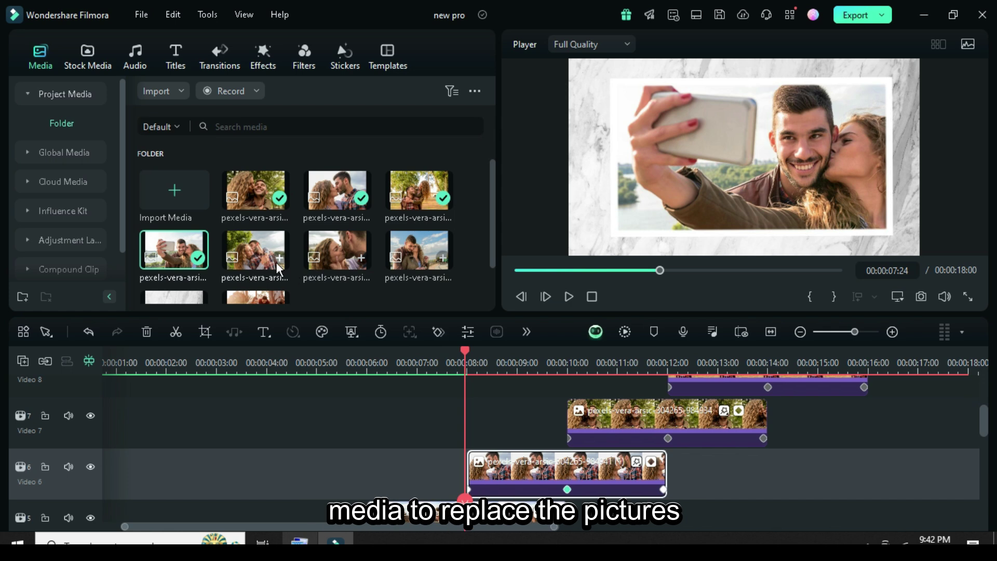
left_click_drag(259, 252, 653, 469)
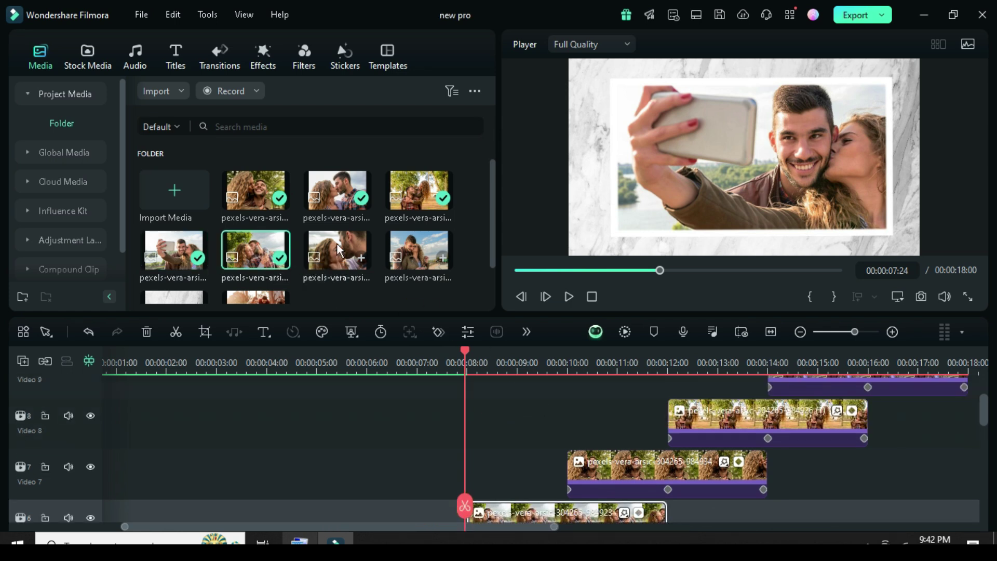
scroll(670, 473, "up", 1)
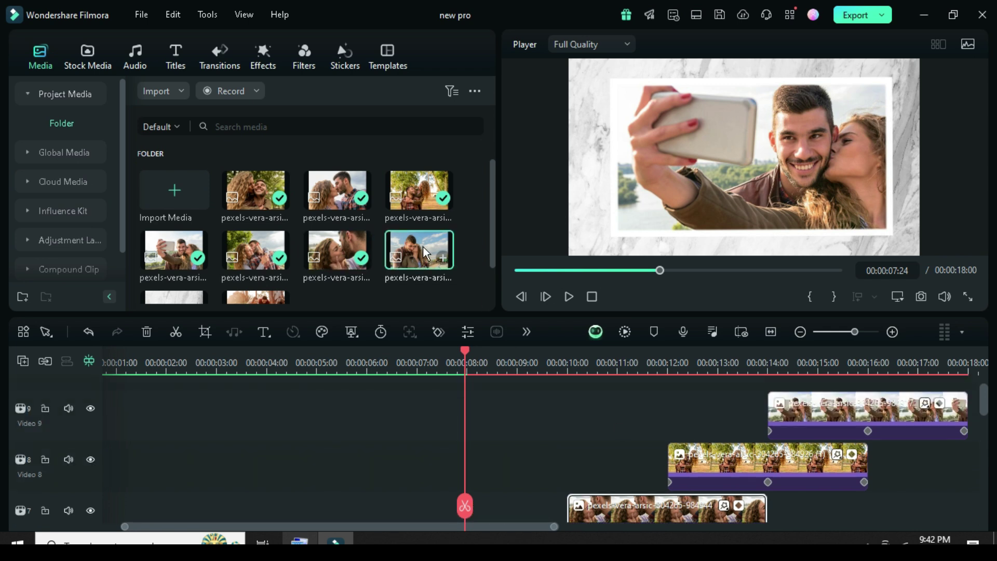
left_click_drag(423, 246, 716, 462)
scroll(314, 262, "down", 1)
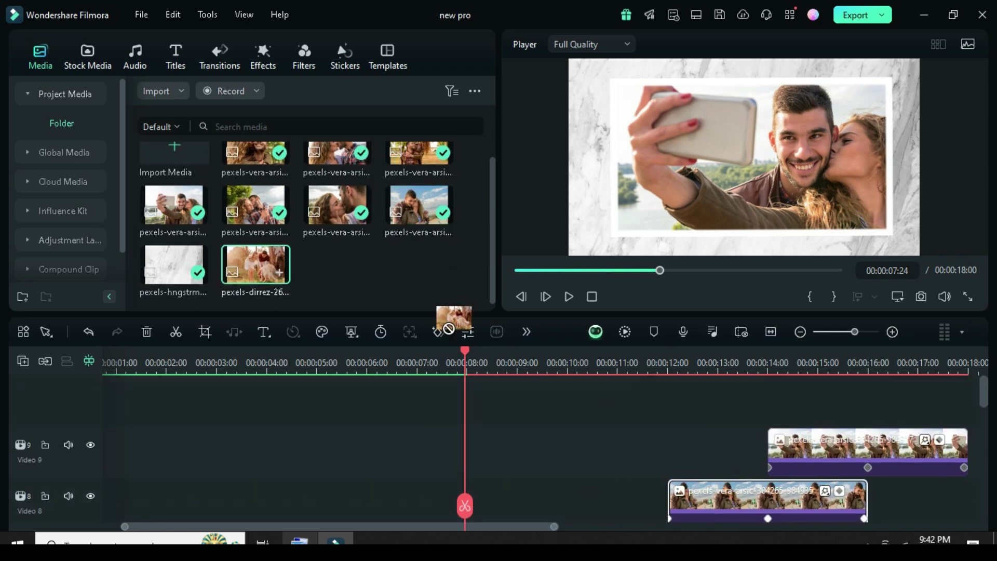
scroll(868, 419, "down", 5)
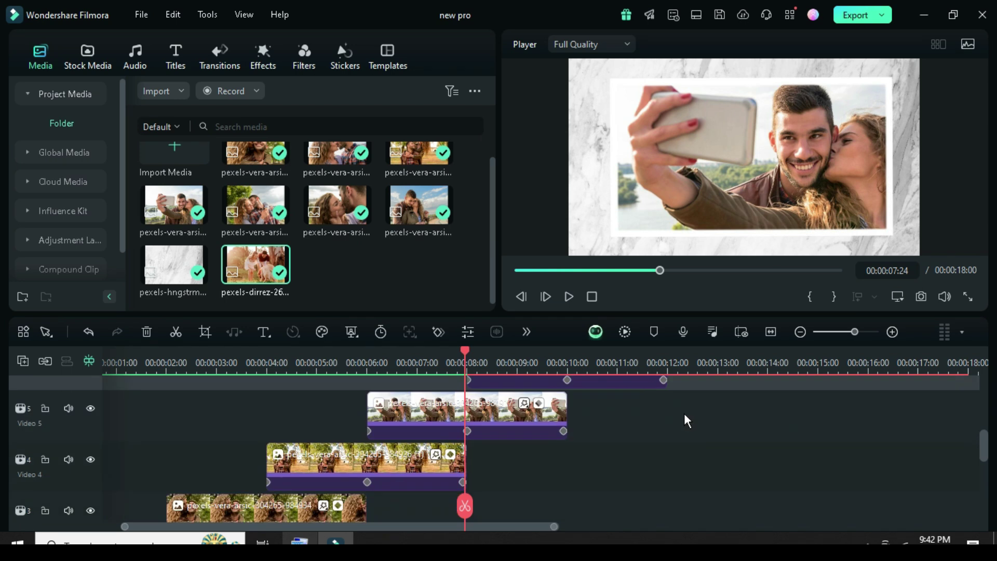
scroll(558, 433, "up", 4)
scroll(559, 432, "up", 1)
scroll(467, 431, "down", 2)
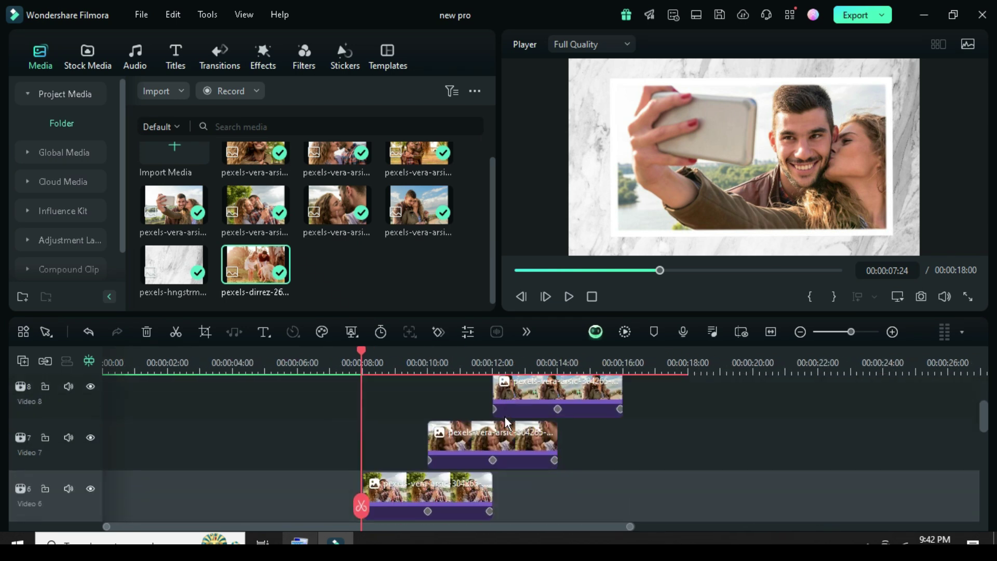
scroll(361, 420, "down", 3)
key("Home")
Step: Place the Trending Urban Bokeh effect on a new top track and stretch it to 18 seconds
scroll(360, 419, "up", 4)
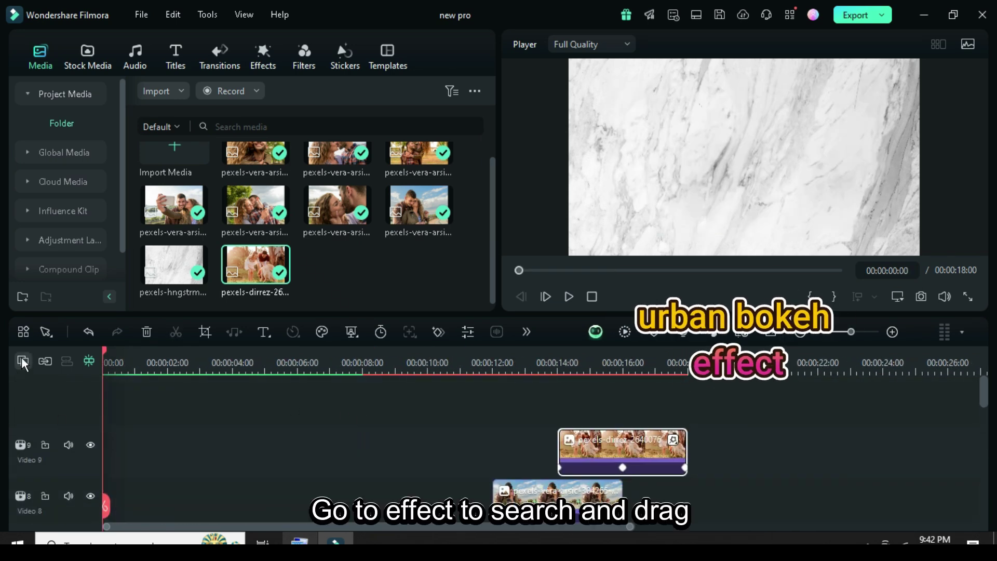
scroll(53, 394, "up", 1)
left_click(263, 57)
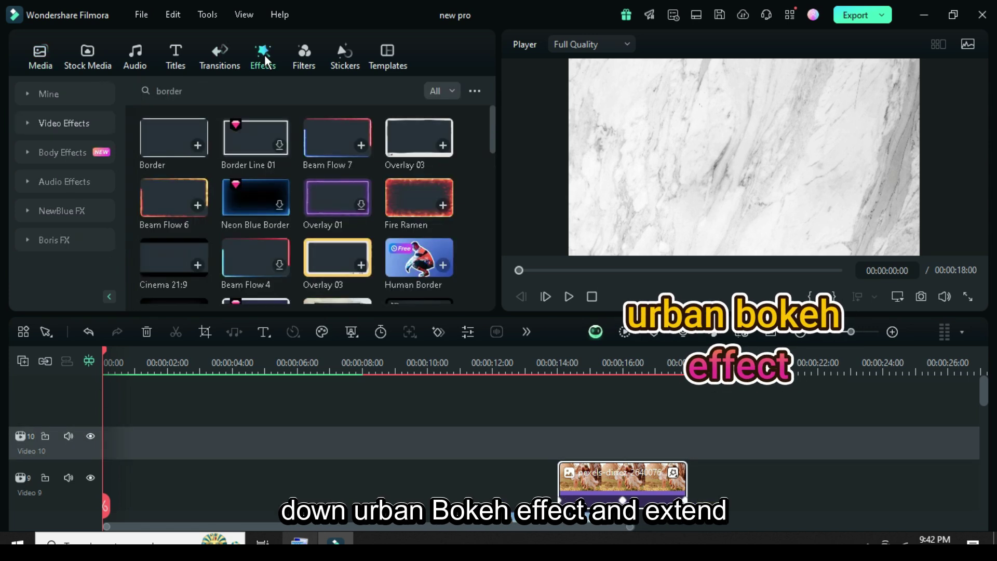
left_click(409, 91)
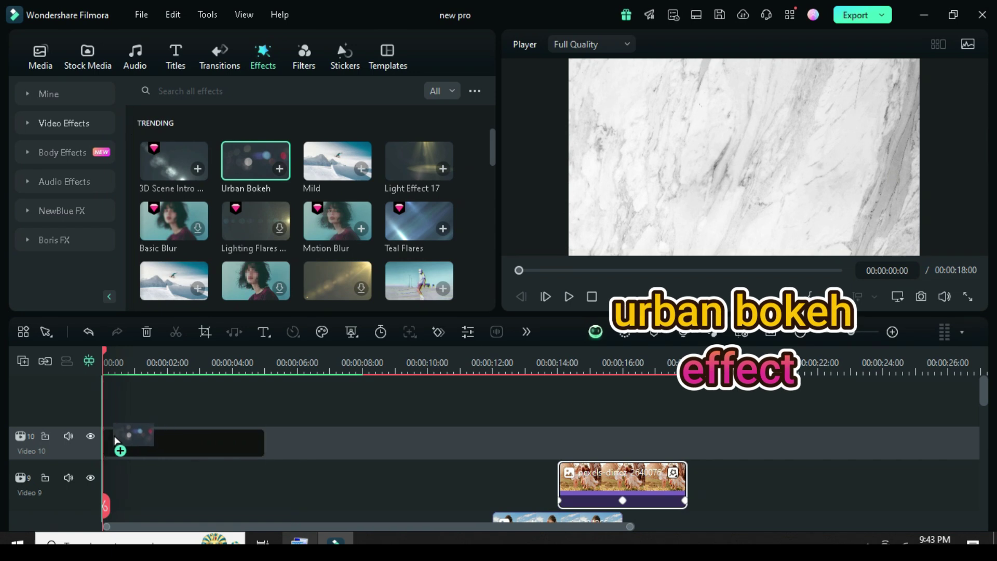
left_click_drag(115, 441, 119, 441)
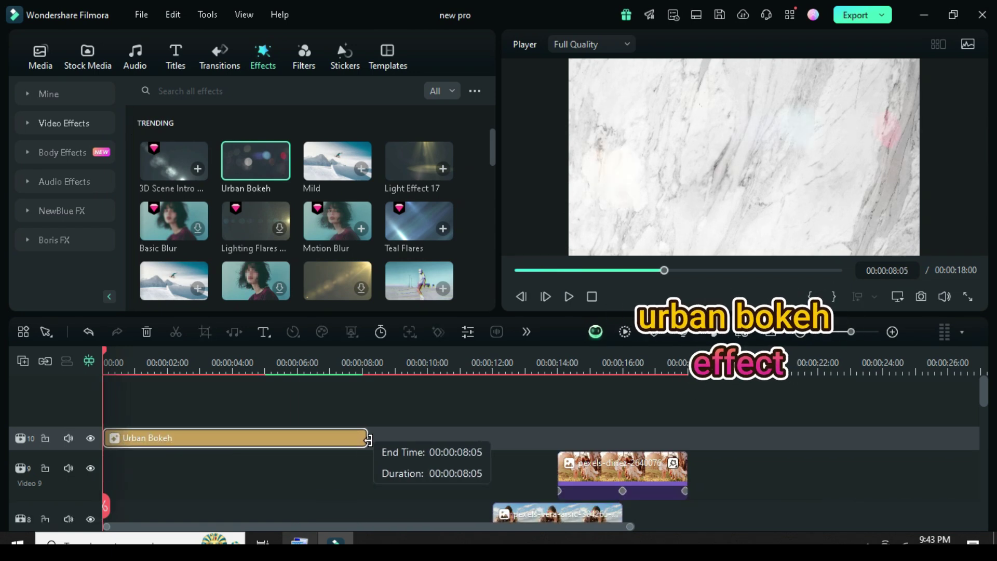
left_click_drag(368, 440, 682, 437)
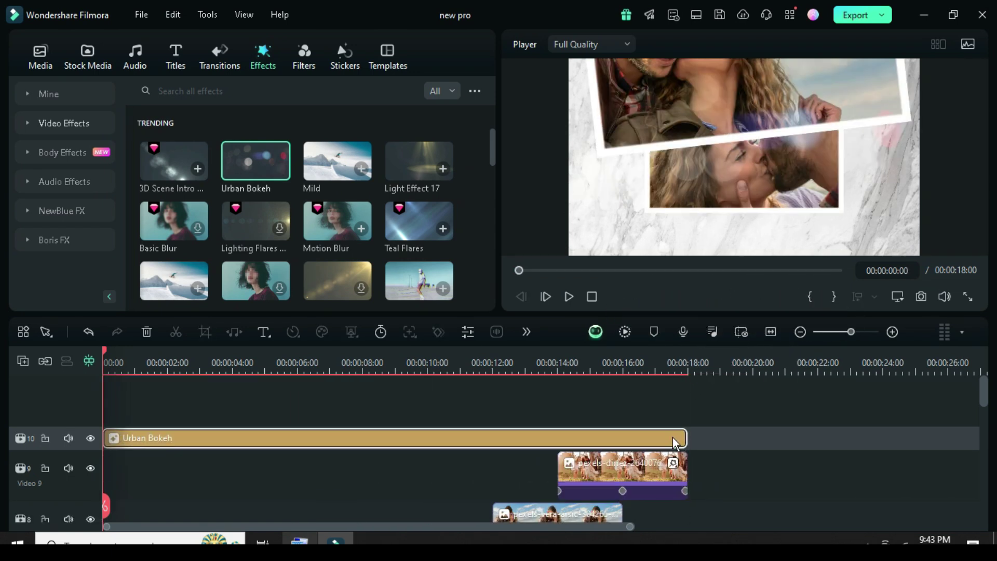
Step: Search effects for lensflare and place Lens Flare 3 above Urban Bokeh across the whole video
left_click(225, 85)
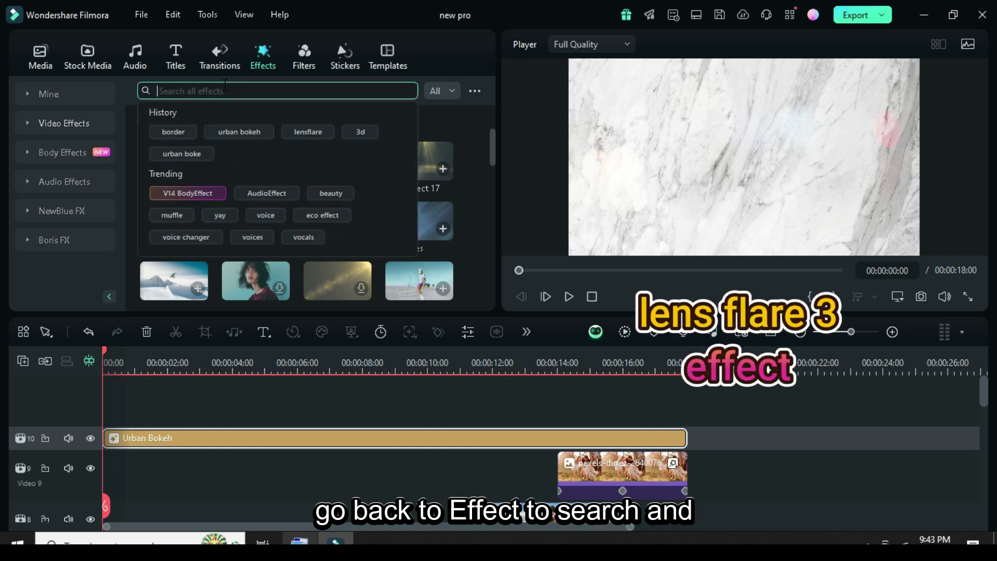
left_click(310, 132)
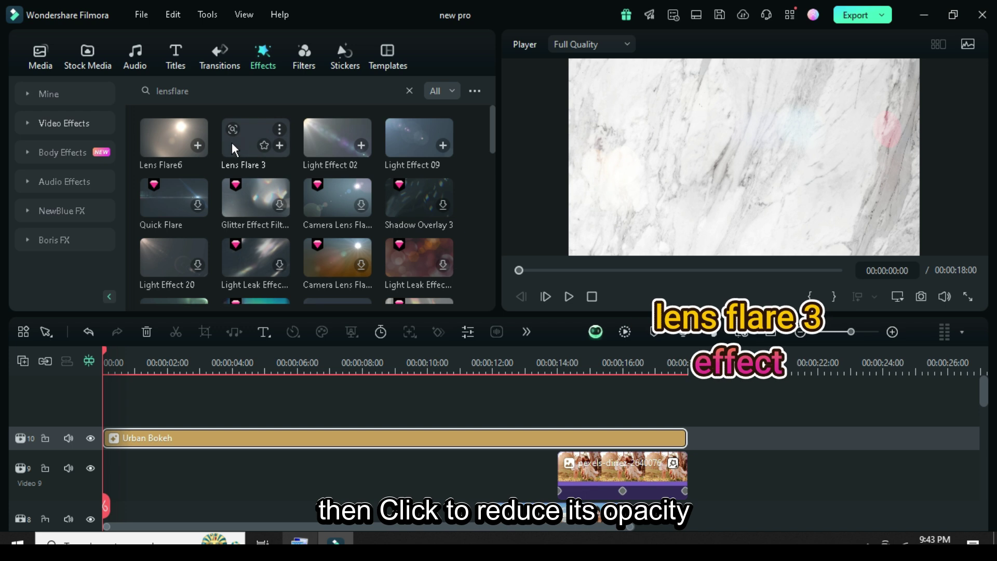
left_click_drag(216, 300, 120, 416)
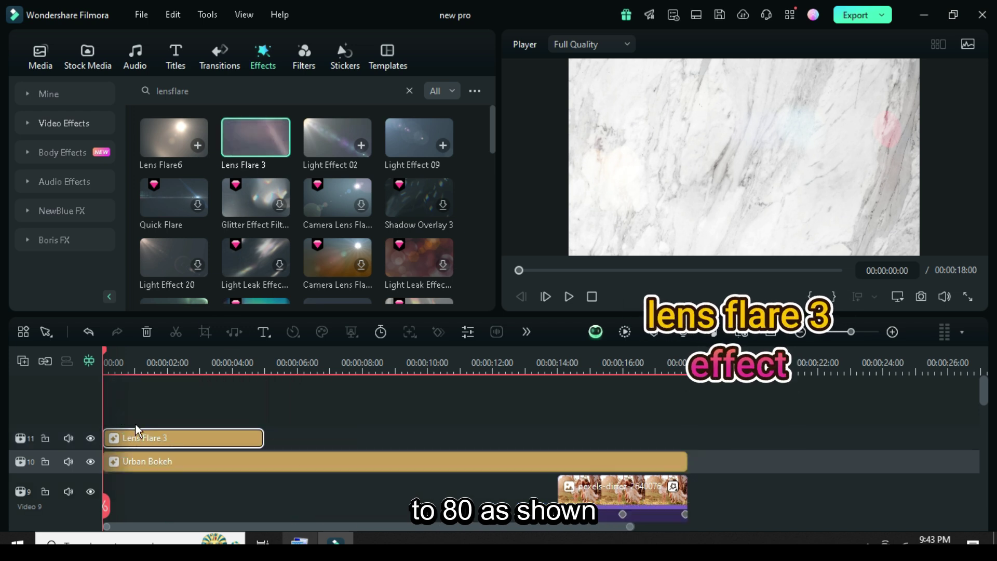
left_click_drag(260, 442, 685, 436)
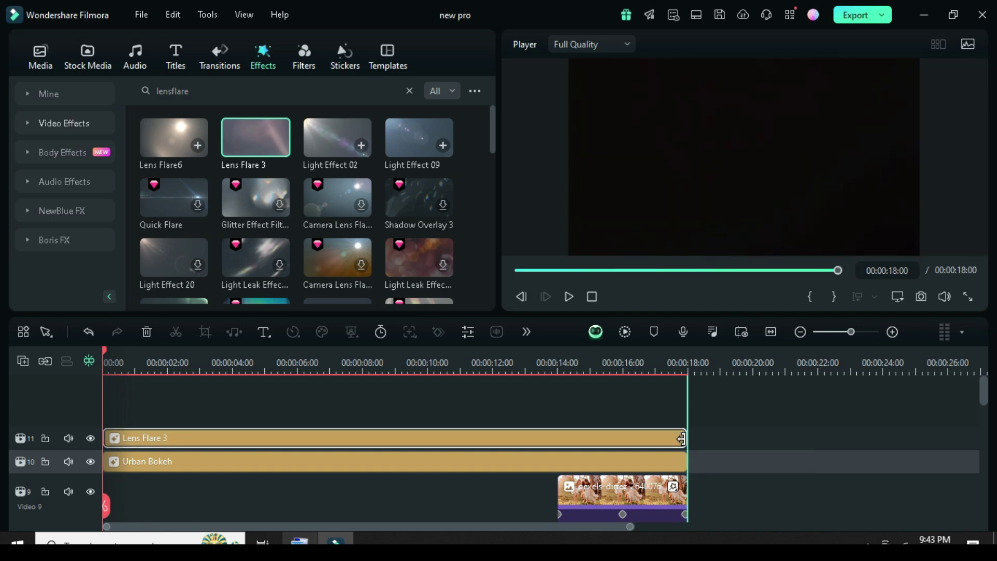
Step: Set the Lens Flare 3 effect's opacity to 80
double_click(344, 435)
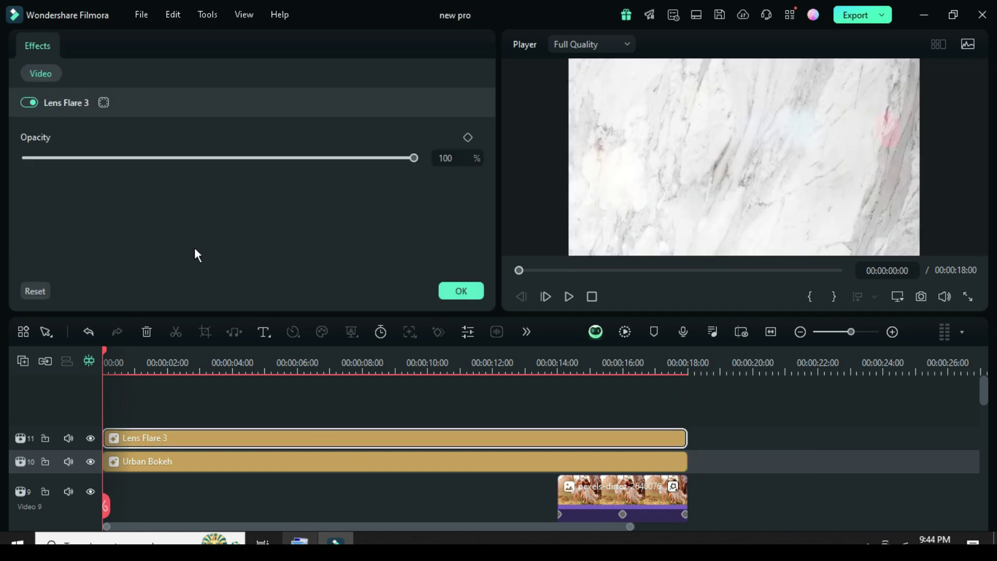
left_click(447, 156)
type("80")
key("Return")
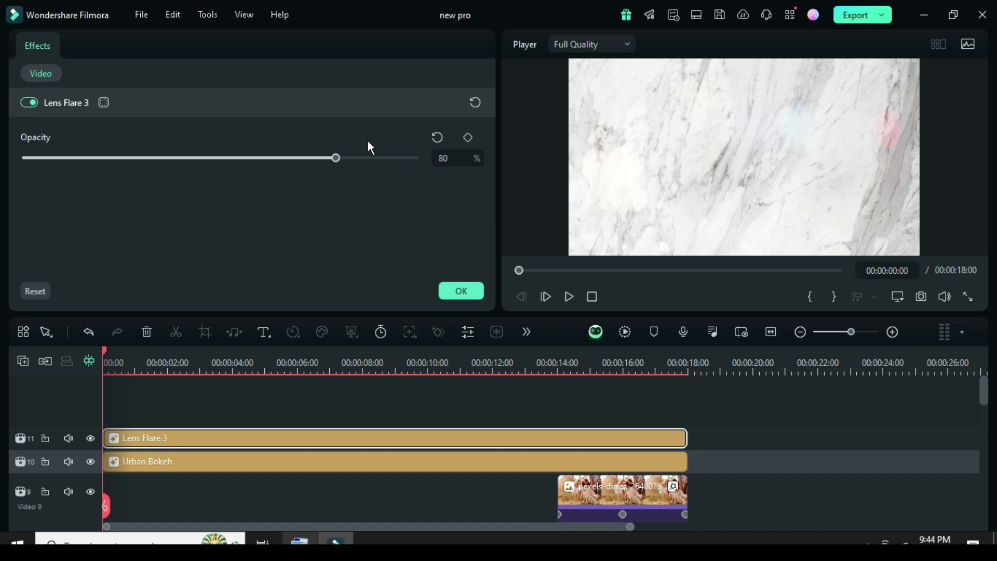
left_click(455, 291)
Step: Back in Project Media, render the timeline preview and play the finished video from the start
left_click(41, 64)
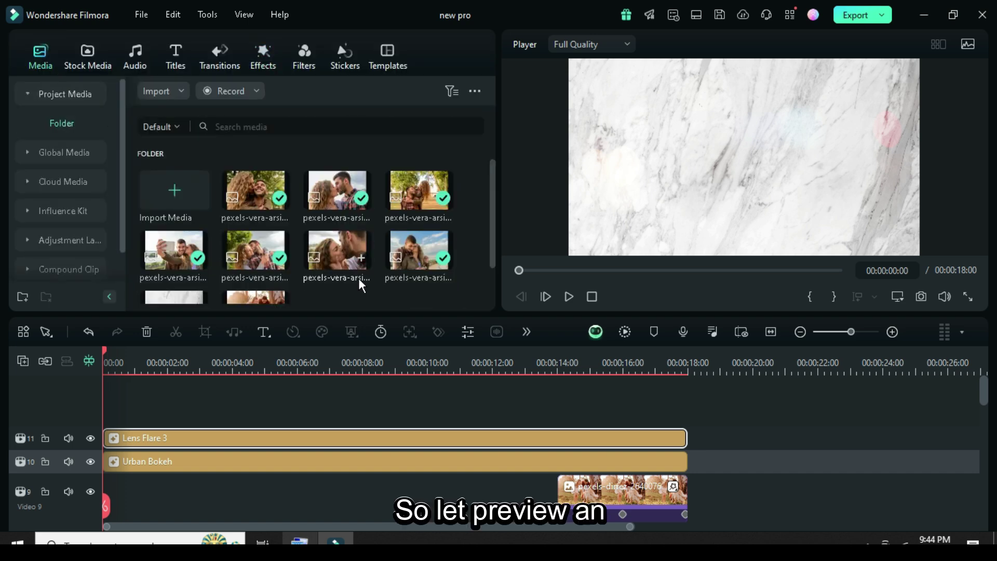
scroll(591, 428, "down", 4)
scroll(481, 475, "up", 4)
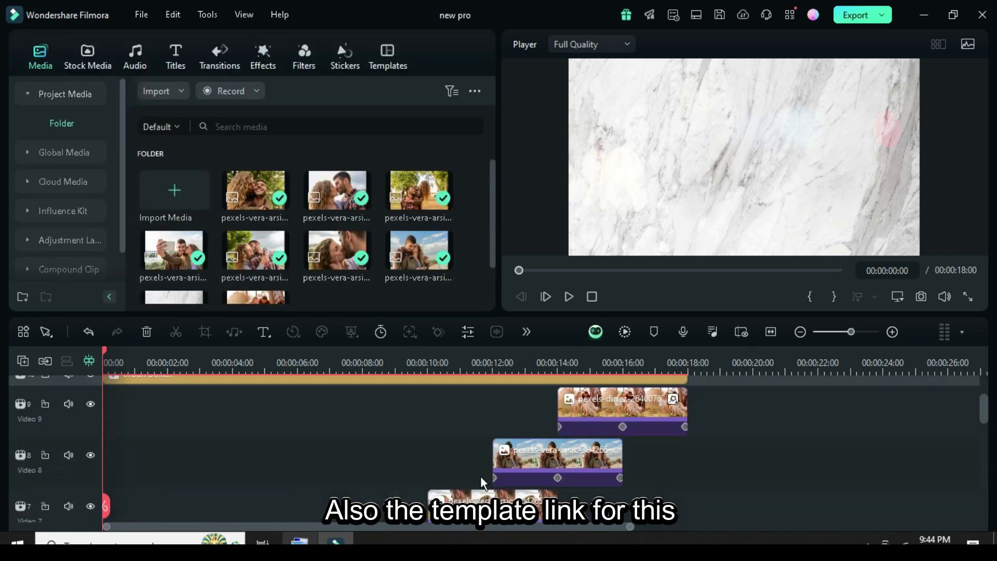
left_click(624, 333)
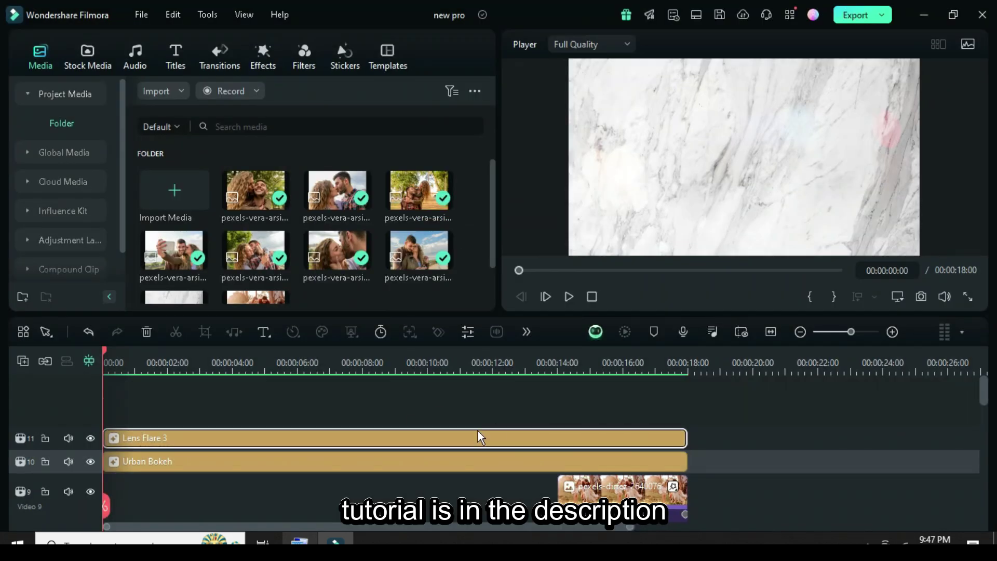
scroll(483, 431, "down", 6)
scroll(500, 425, "up", 6)
left_click(567, 297)
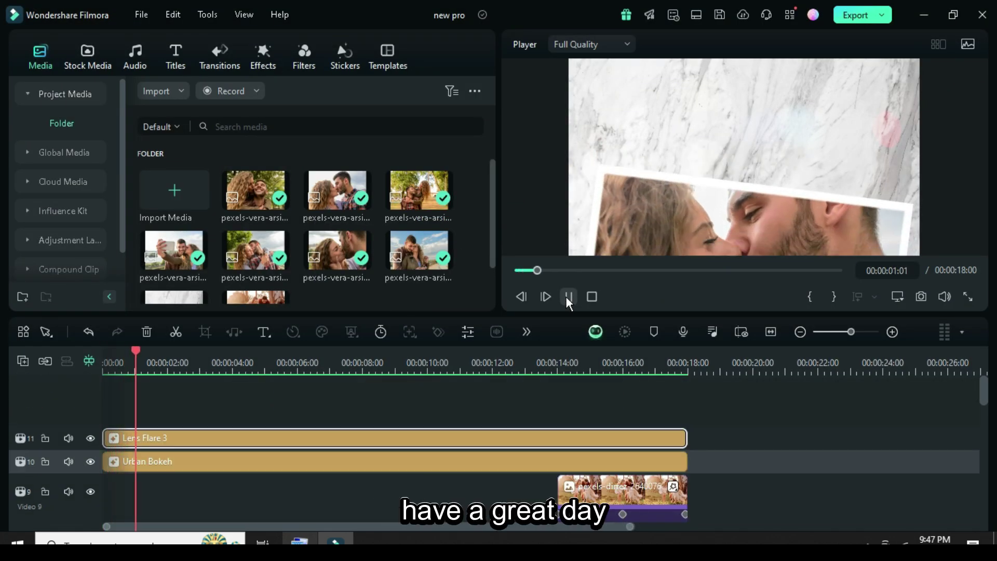